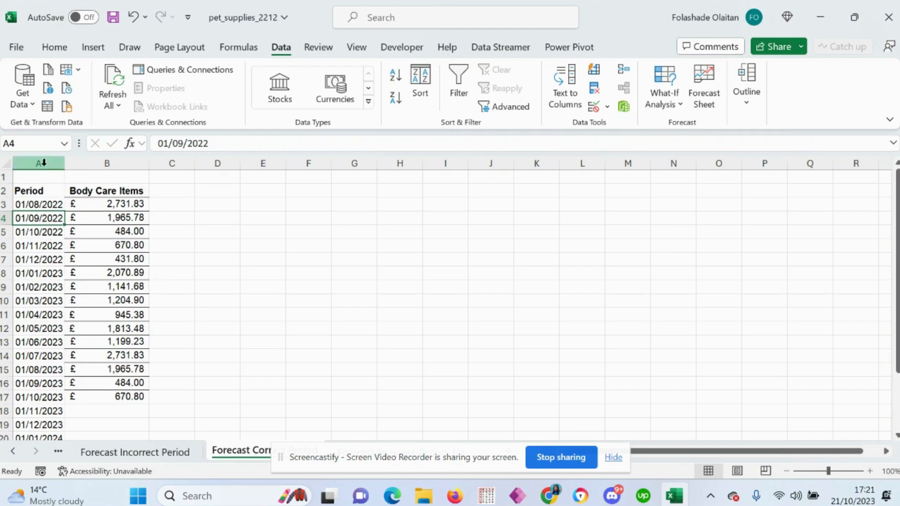
# Step: Examine the Period and Body Care Items columns, checking that the dates follow a consistent monthly interval
pyautogui.click(43, 162)
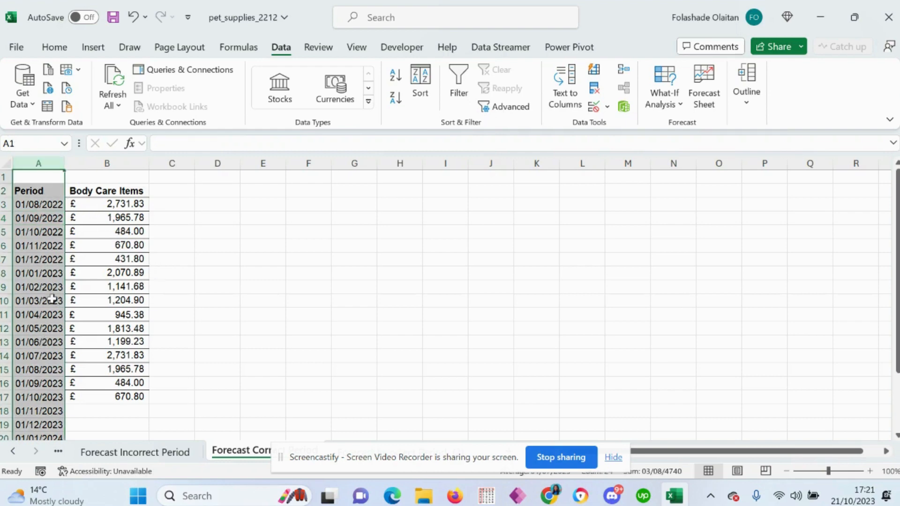
pyautogui.click(120, 159)
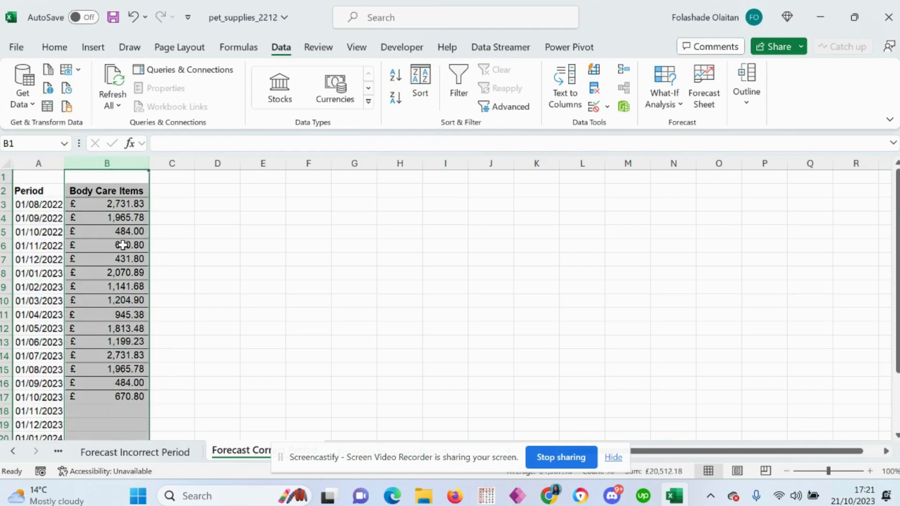
pyautogui.click(103, 263)
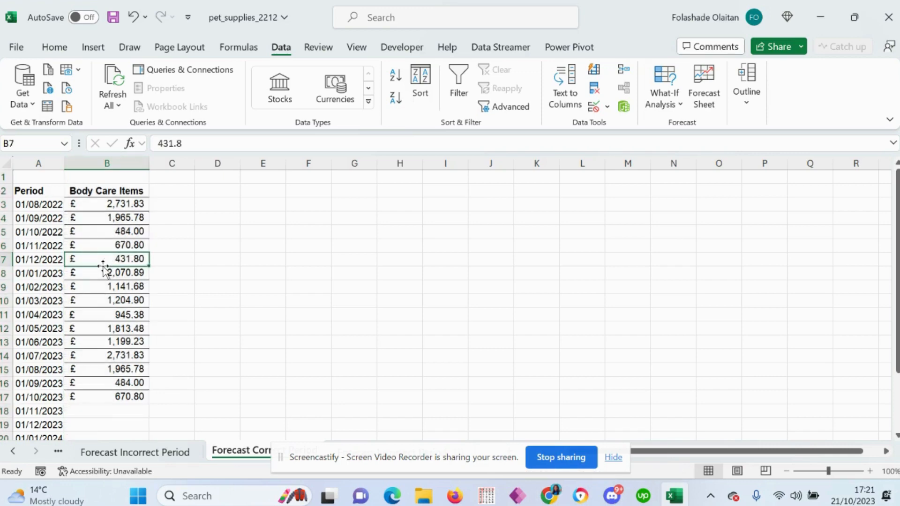
pyautogui.click(39, 232)
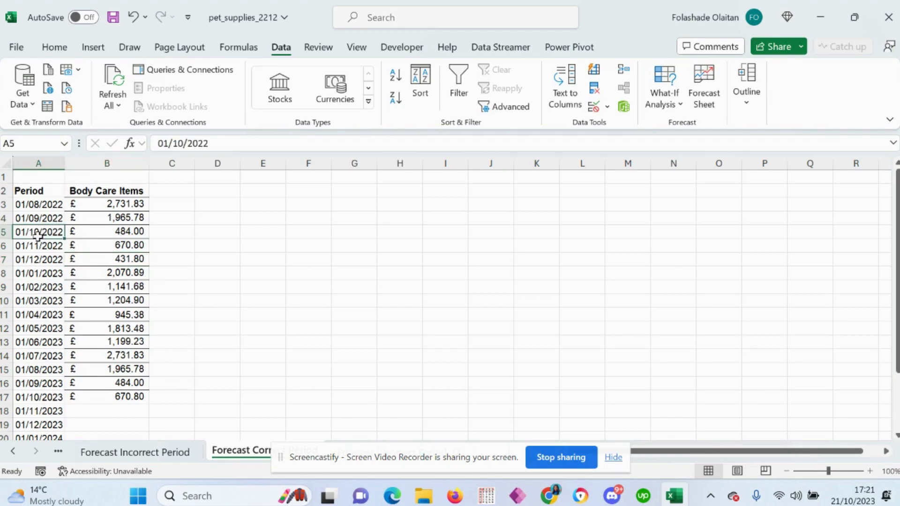
pyautogui.click(41, 204)
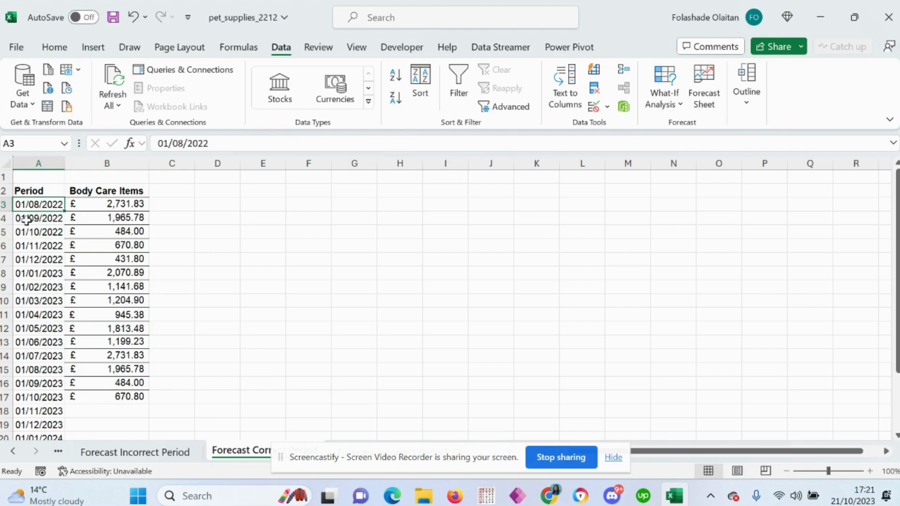
pyautogui.click(26, 219)
pyautogui.click(31, 241)
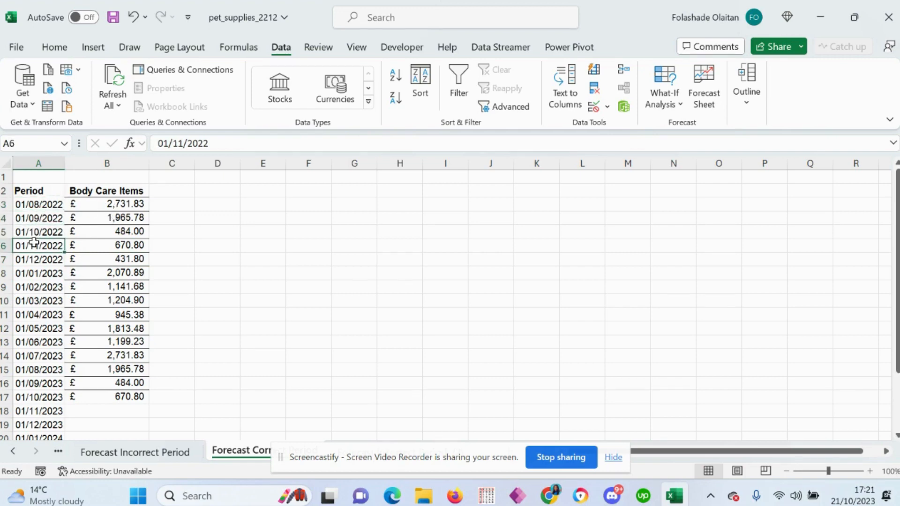
pyautogui.click(36, 207)
pyautogui.scroll(-1, 42, 355)
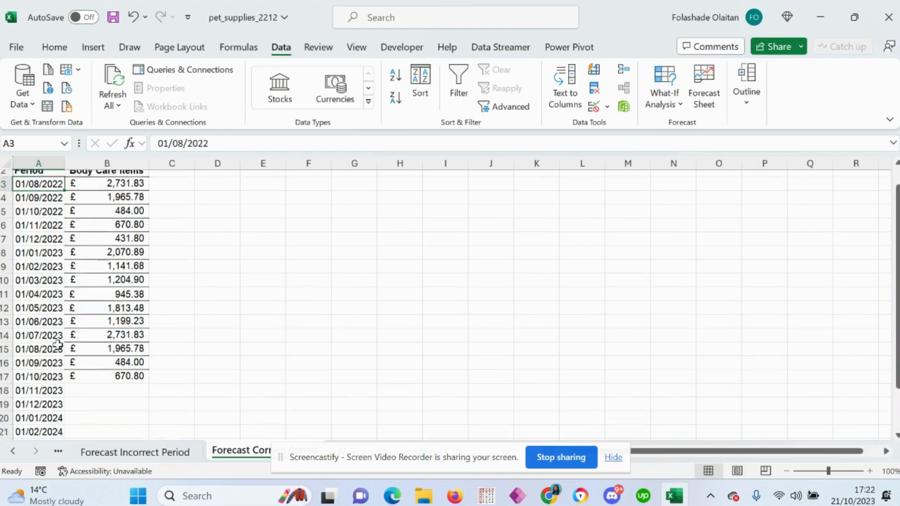
pyautogui.click(39, 357)
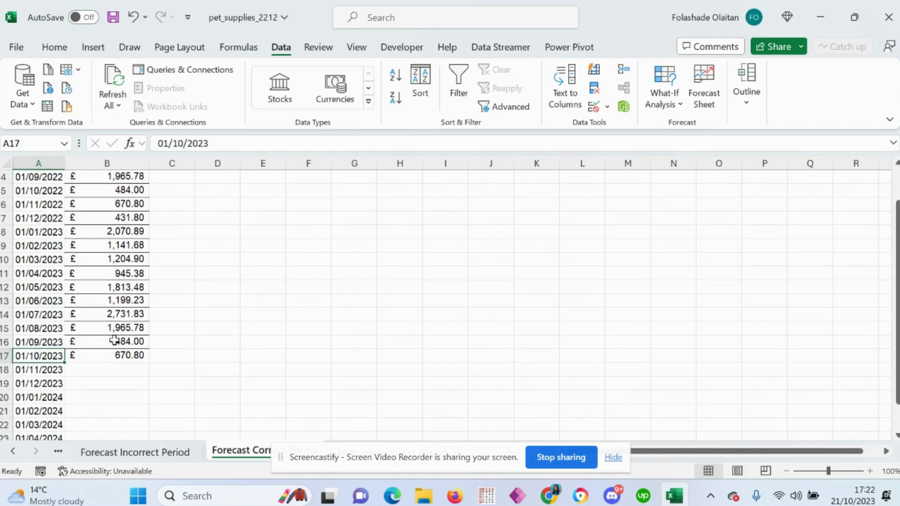
pyautogui.scroll(1, 92, 298)
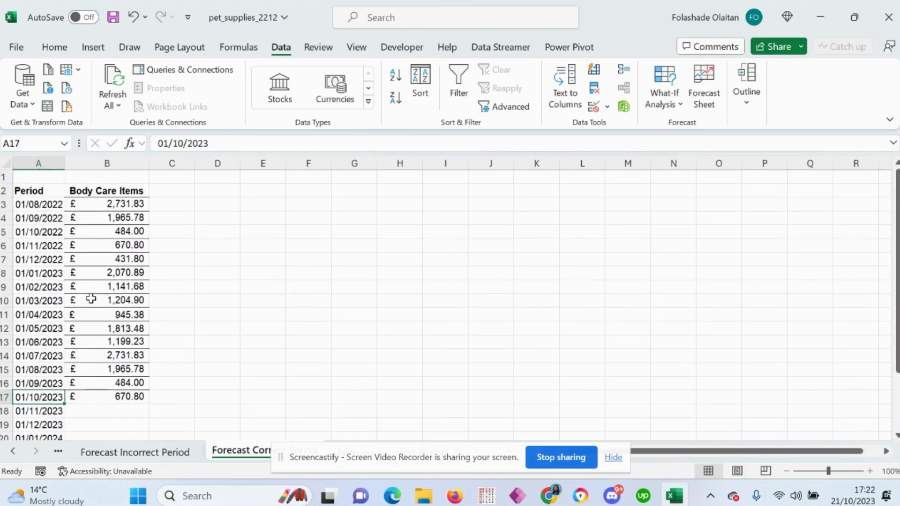
pyautogui.click(33, 207)
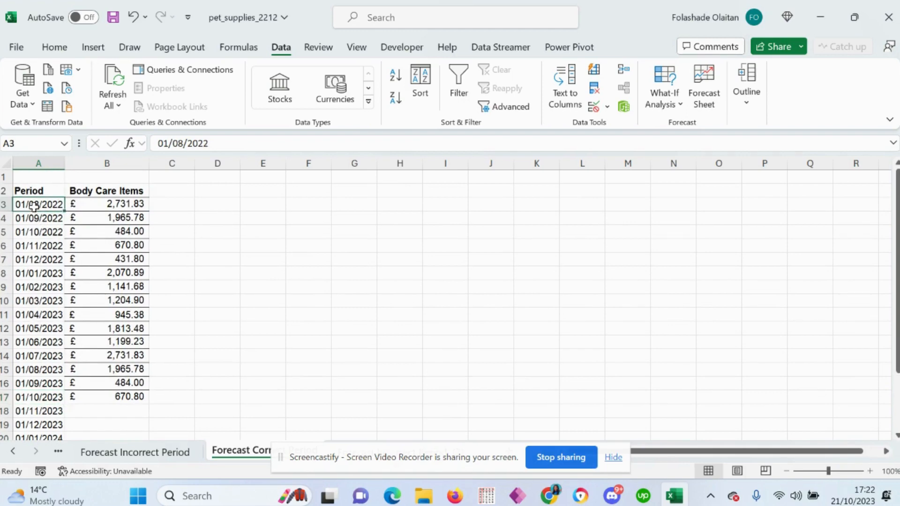
pyautogui.click(29, 233)
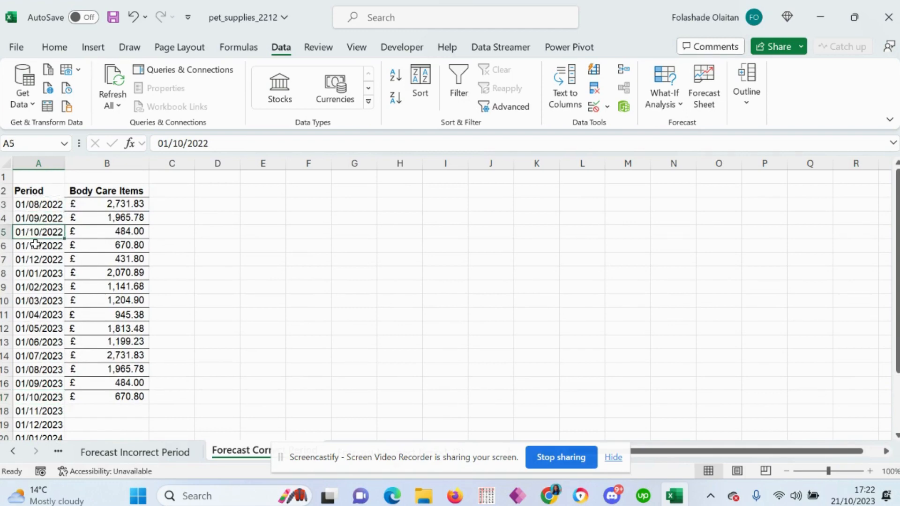
pyautogui.click(37, 207)
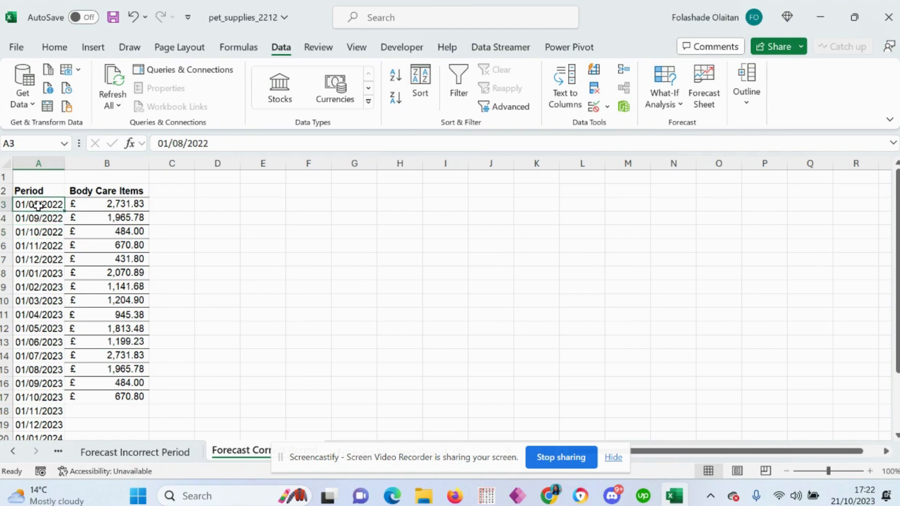
pyautogui.click(33, 232)
pyautogui.click(33, 301)
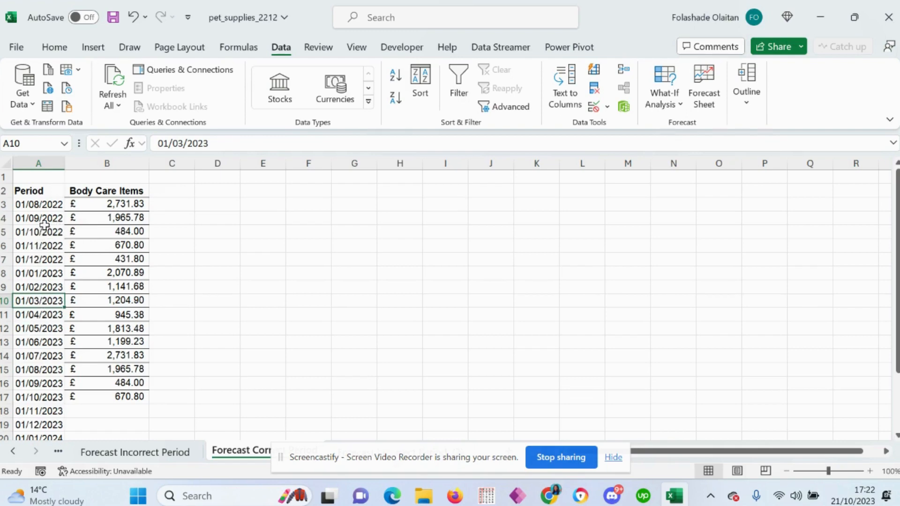
pyautogui.click(55, 195)
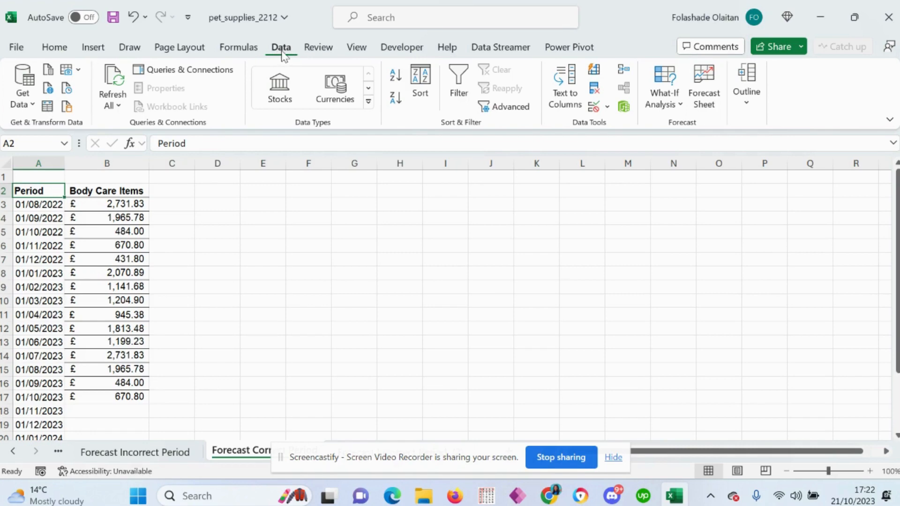
pyautogui.click(704, 93)
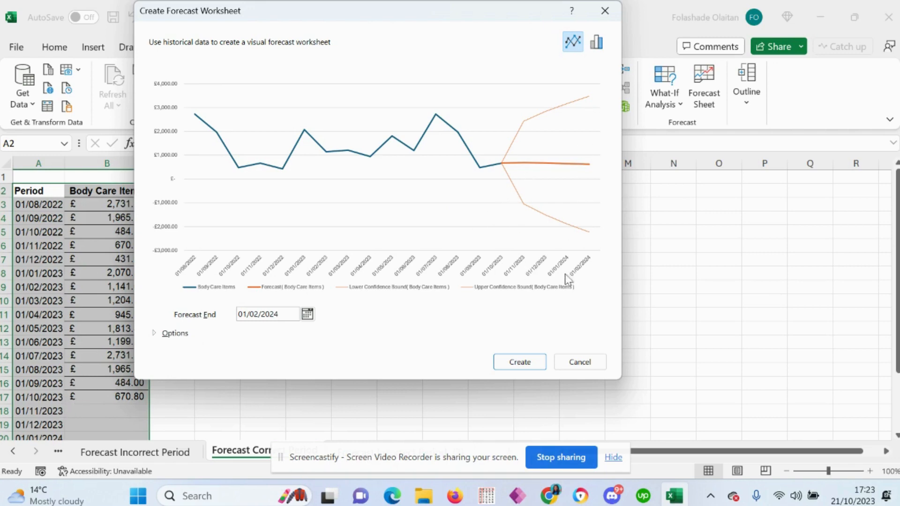
pyautogui.click(580, 363)
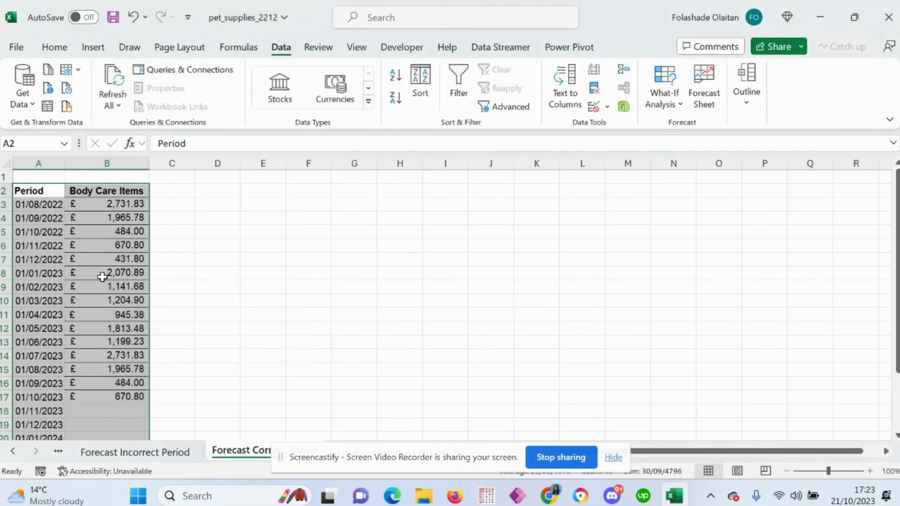
# Step: Review the Period column from the first date to the last, checking which months have historical amounts
pyautogui.scroll(-1, 102, 277)
pyautogui.scroll(-3, 101, 277)
pyautogui.scroll(4, 102, 277)
pyautogui.click(53, 208)
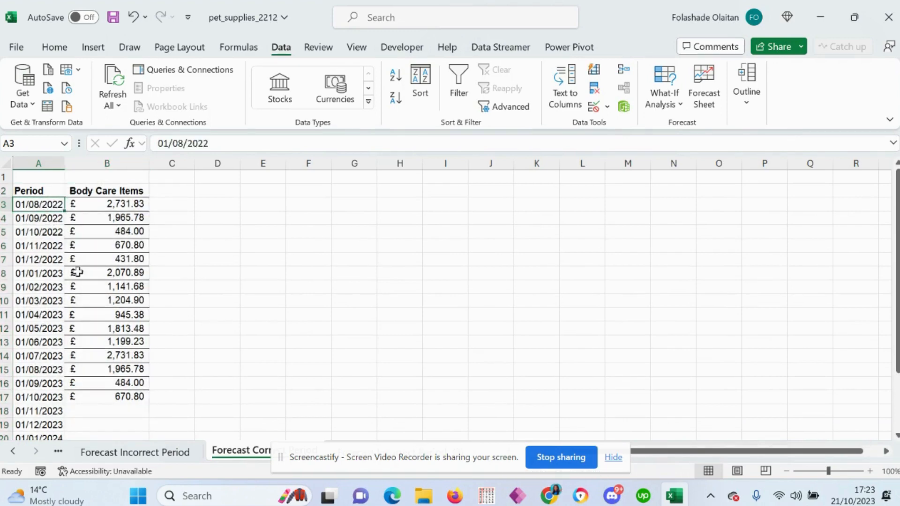
pyautogui.click(45, 398)
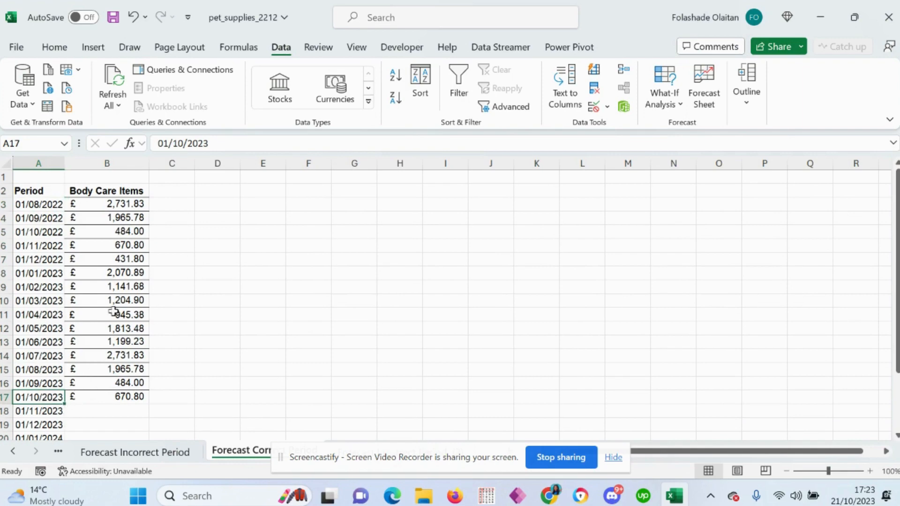
pyautogui.scroll(-3, 112, 303)
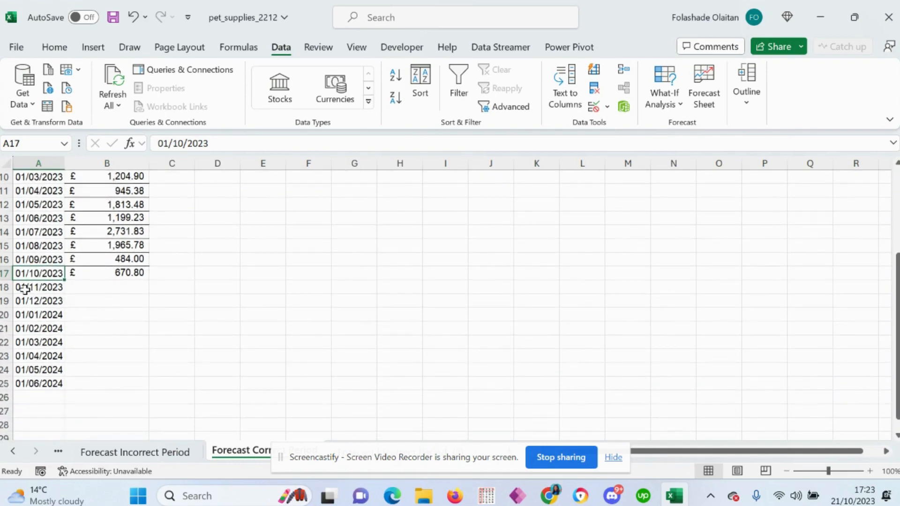
pyautogui.scroll(3, 24, 289)
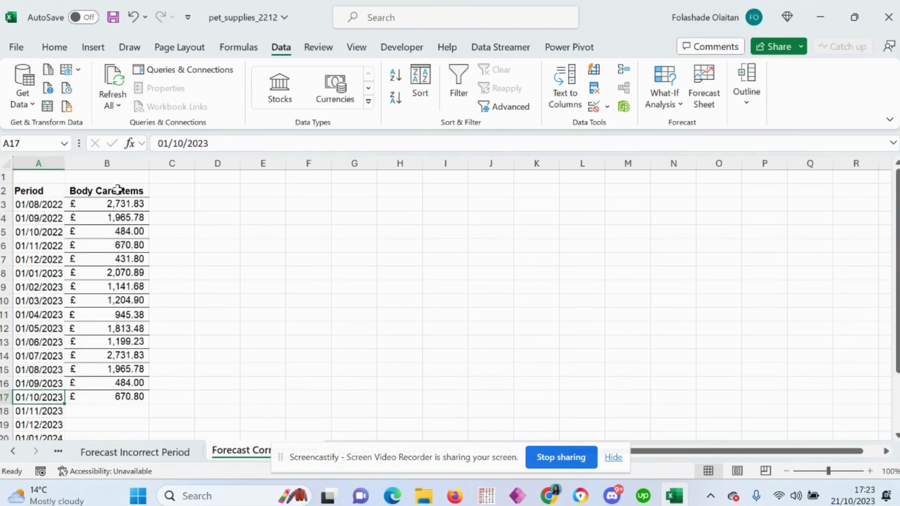
# Step: Compare the Body Care Items amounts with their dates, and examine the periods from 01/11/2023 to 01/06/2024 that need forecasting
pyautogui.click(126, 205)
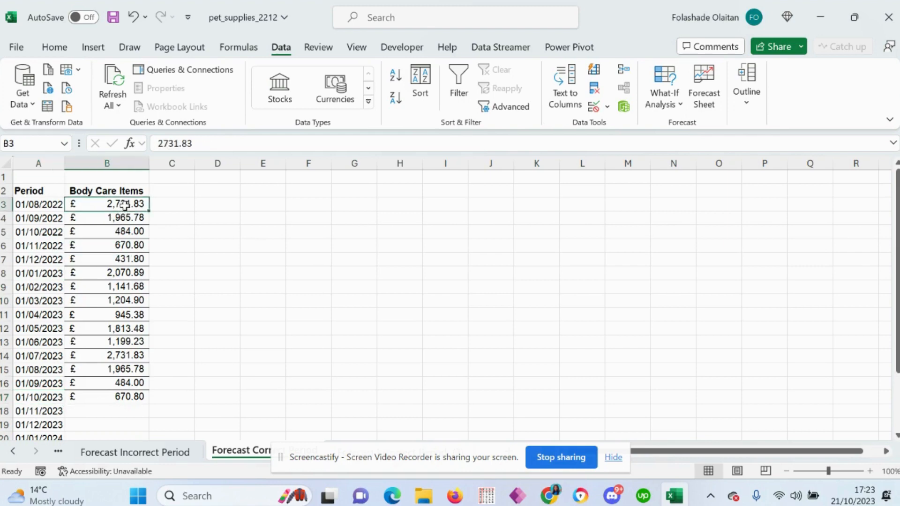
pyautogui.click(127, 221)
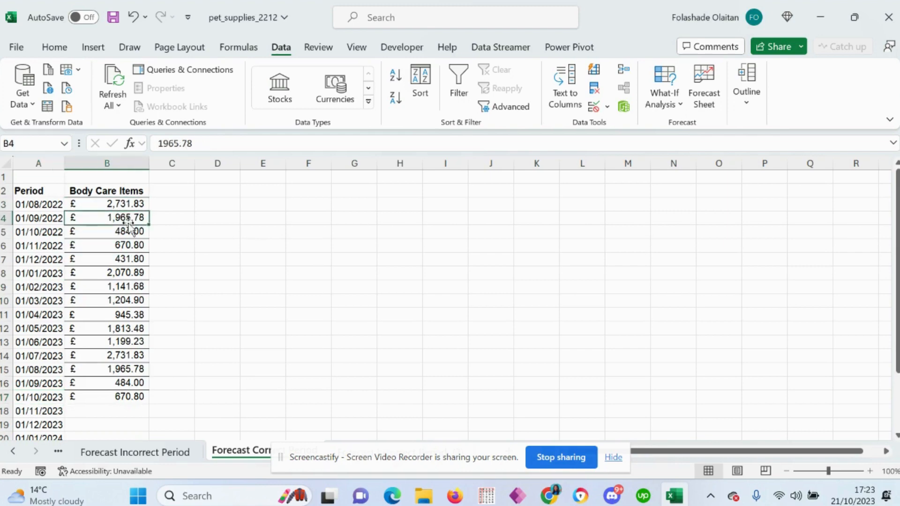
pyautogui.click(28, 206)
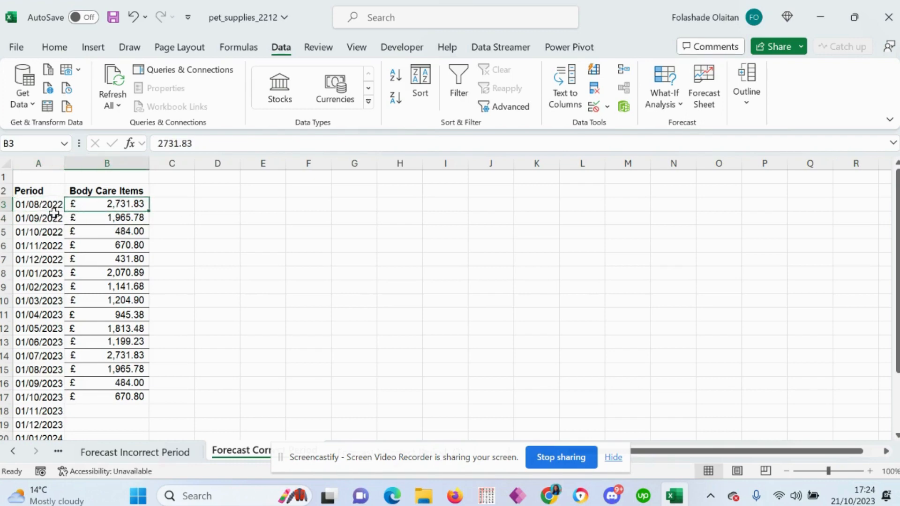
pyautogui.click(24, 220)
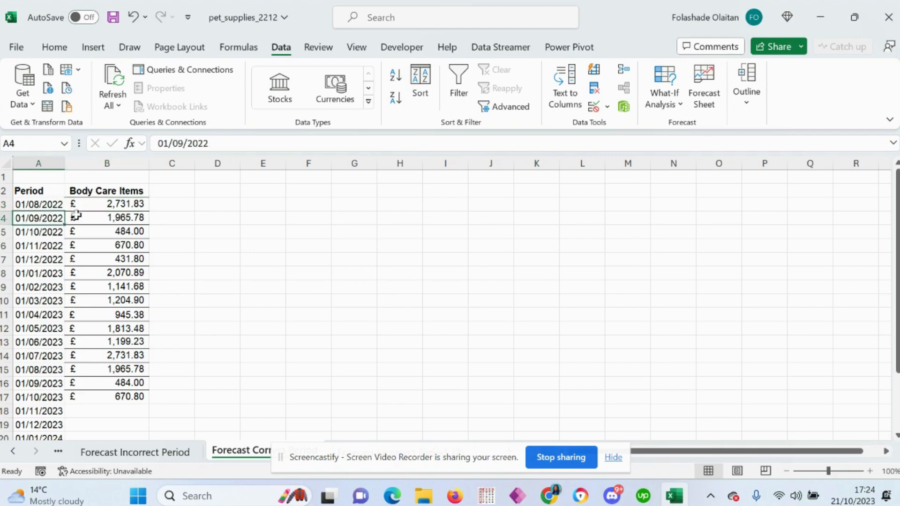
pyautogui.click(123, 220)
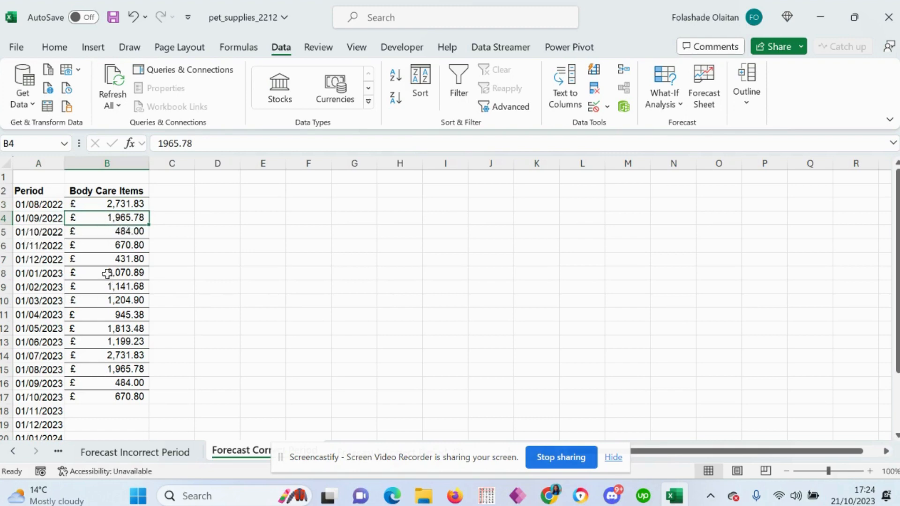
pyautogui.scroll(-1, 98, 282)
pyautogui.scroll(-2, 98, 283)
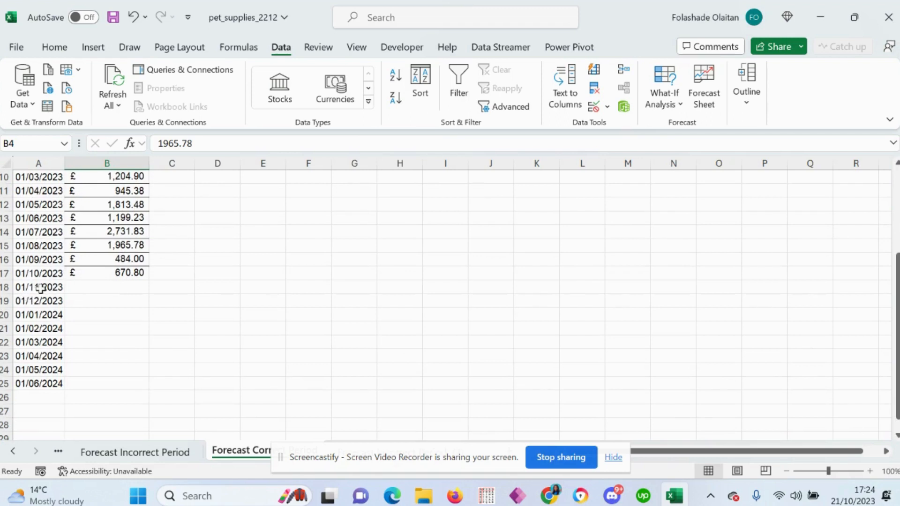
pyautogui.click(41, 288)
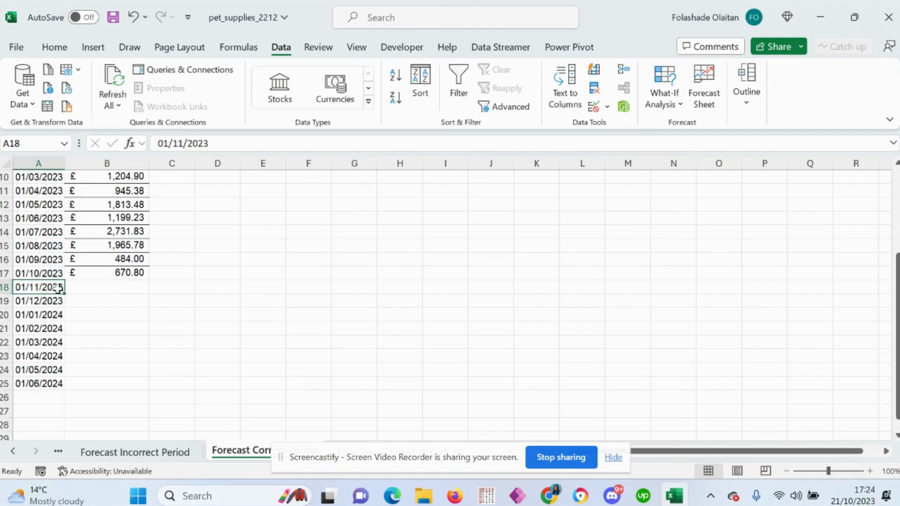
pyautogui.click(37, 384)
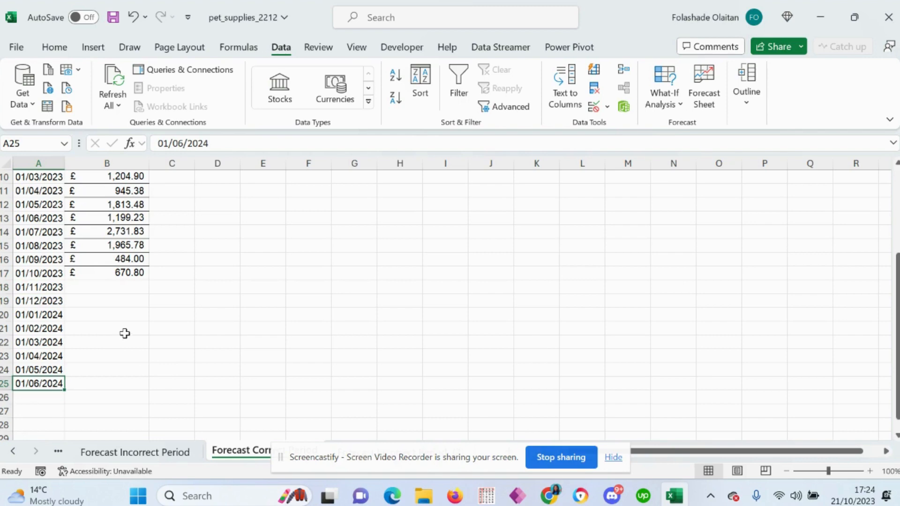
pyautogui.scroll(3, 113, 335)
# Step: Select the whole Period and Body Care Items table, A2:B25, and start a Forecast Sheet from it
pyautogui.click(86, 286)
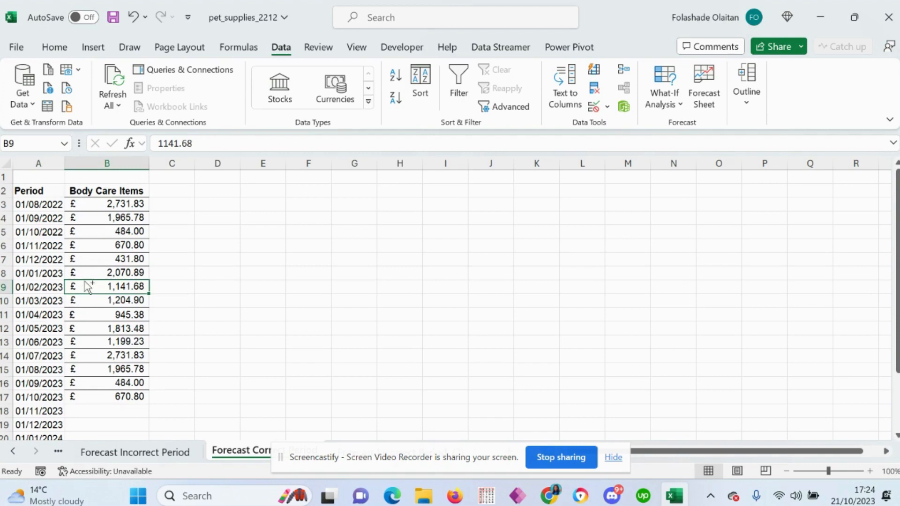
pyautogui.hotkey('ctrl', 'a')
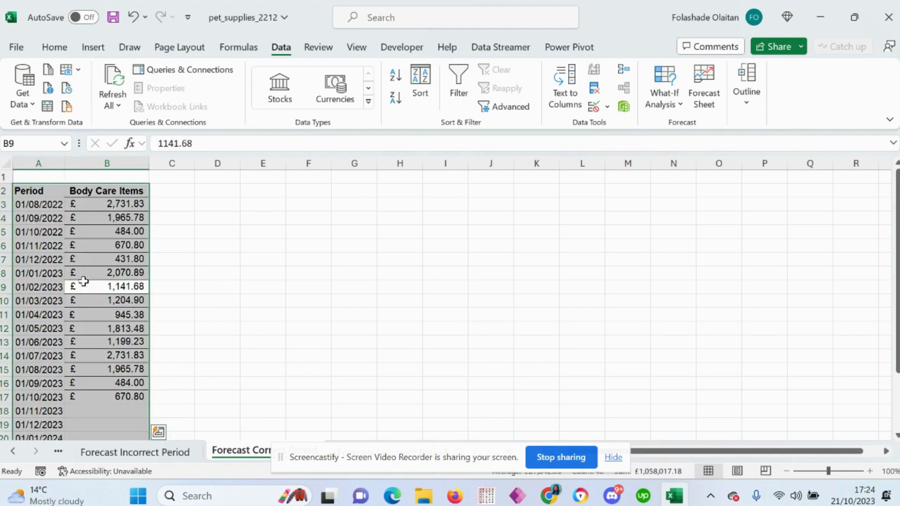
pyautogui.scroll(-1, 103, 277)
pyautogui.scroll(-2, 104, 289)
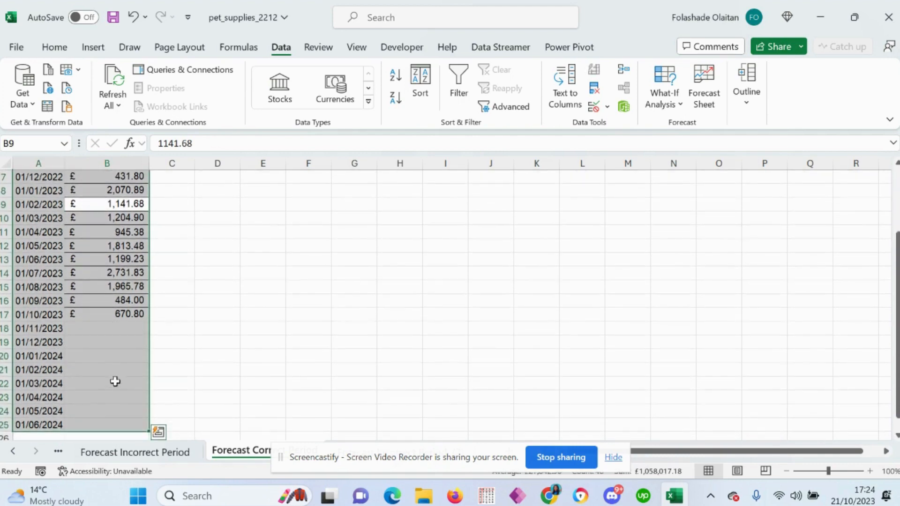
pyautogui.scroll(3, 91, 362)
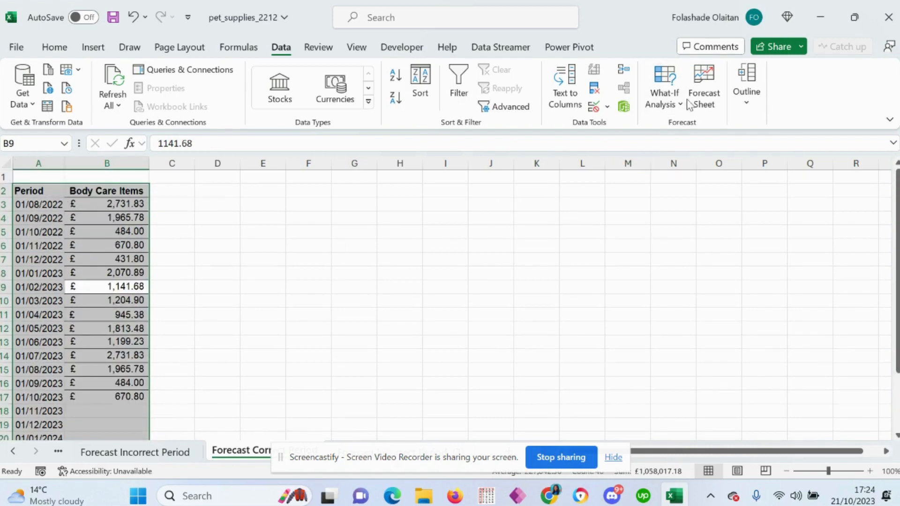
pyautogui.click(703, 90)
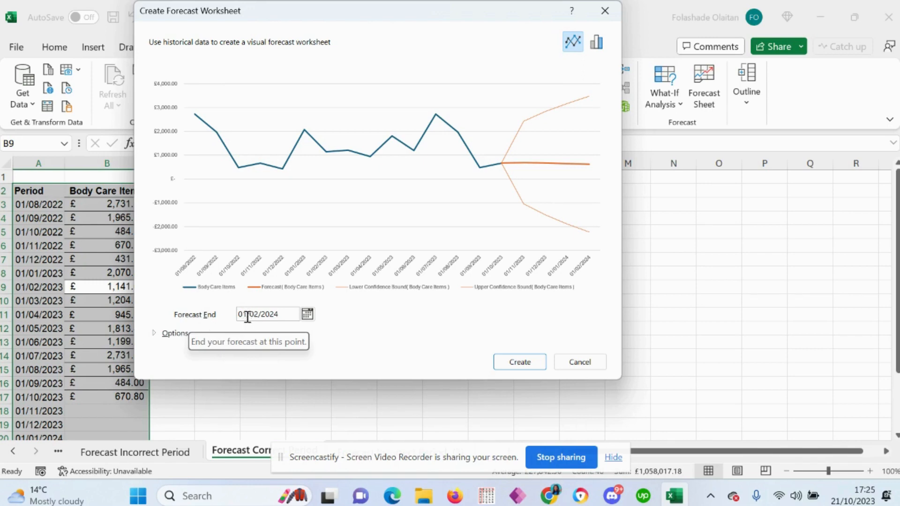
# Step: Set the forecast end date to 01/06/2024
pyautogui.click(307, 315)
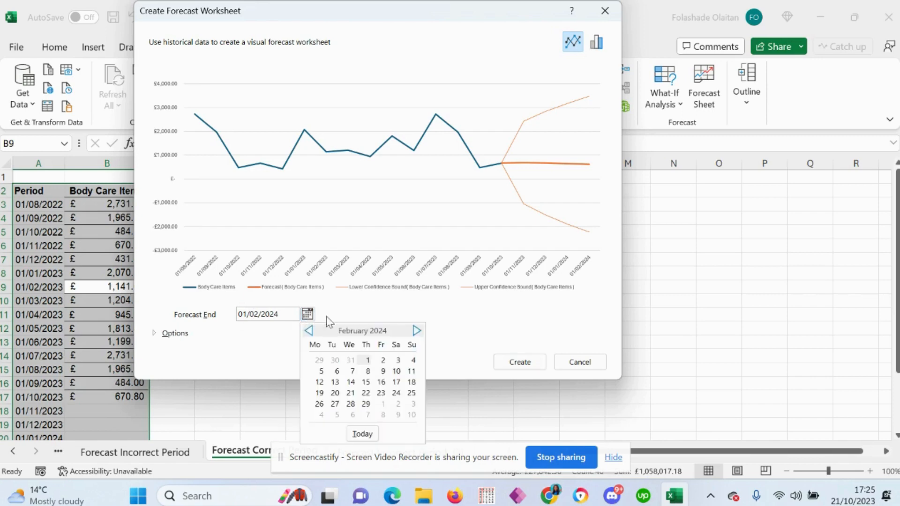
pyautogui.click(416, 332)
pyautogui.click(417, 331)
pyautogui.click(417, 332)
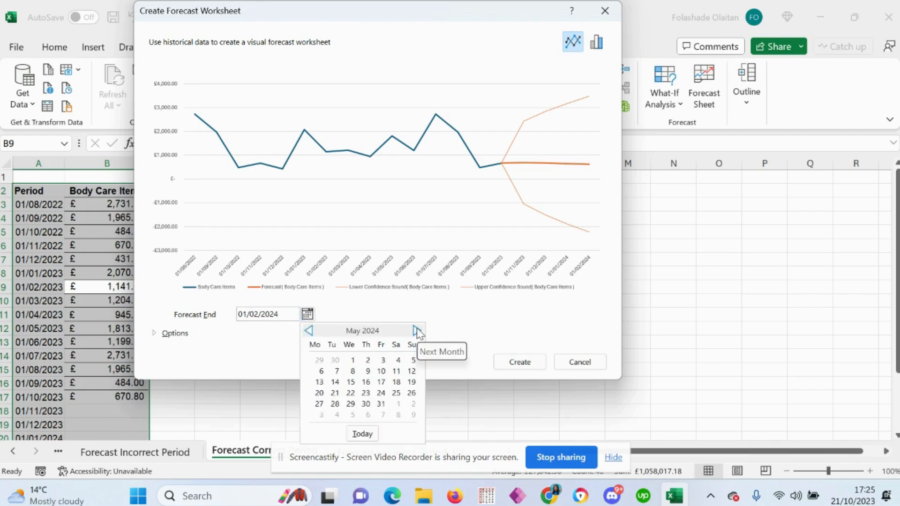
pyautogui.click(416, 332)
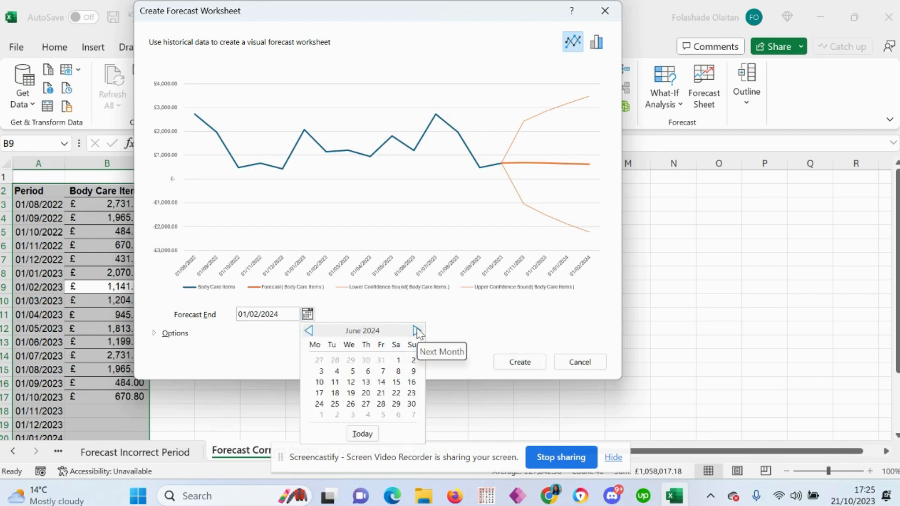
pyautogui.click(397, 361)
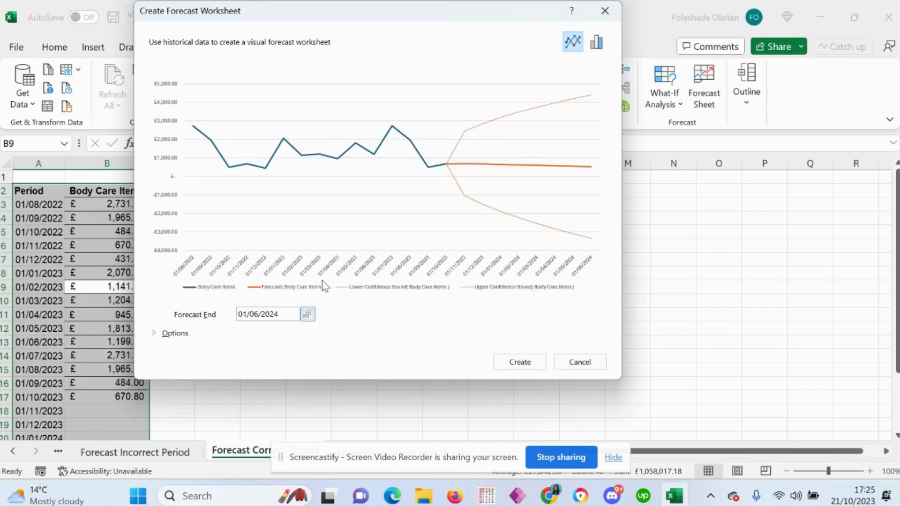
# Step: Examine the additional forecast options, and compare the column chart preview with the line chart
pyautogui.click(154, 333)
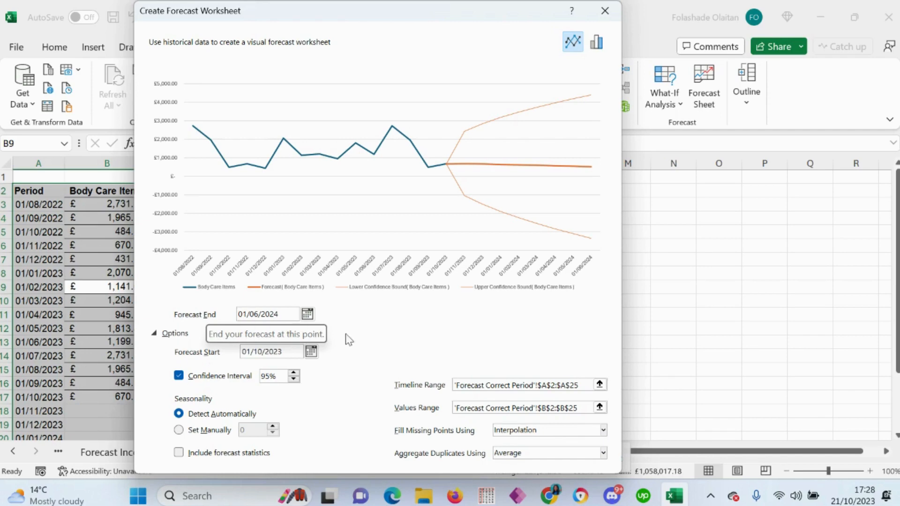
pyautogui.click(154, 334)
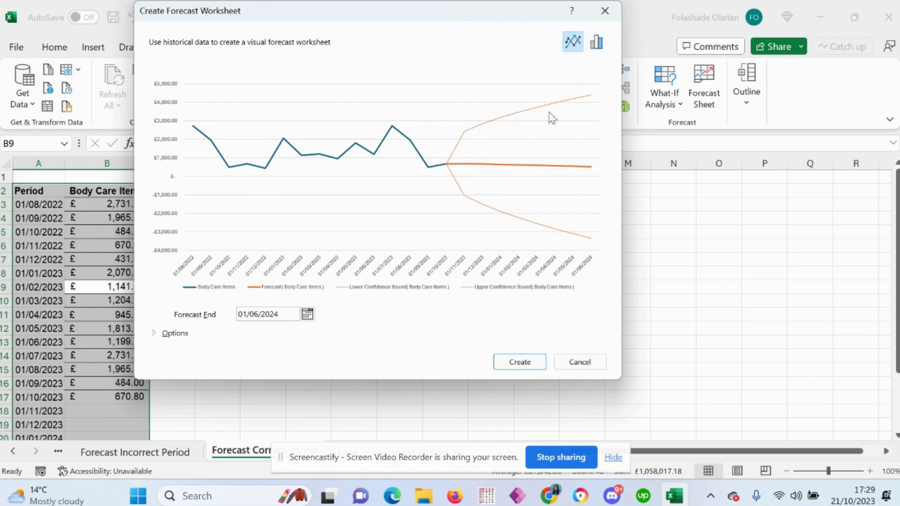
pyautogui.click(597, 46)
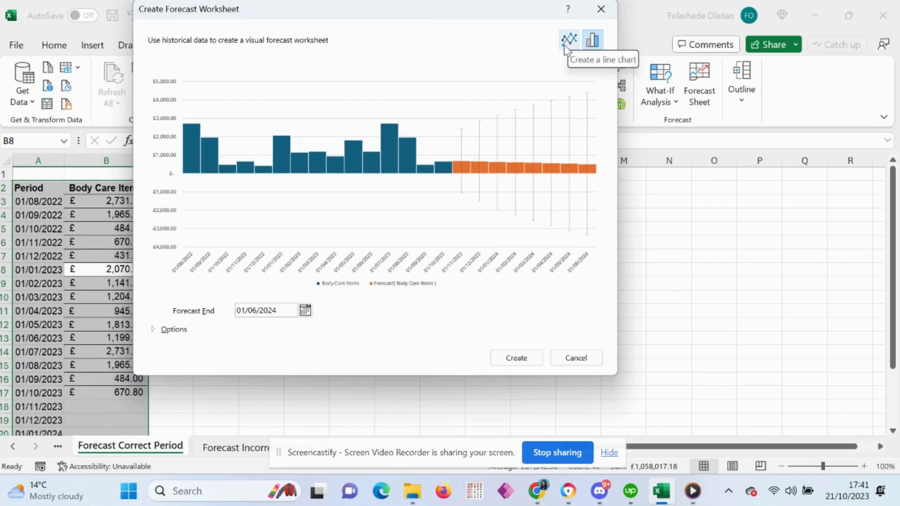
pyautogui.click(570, 42)
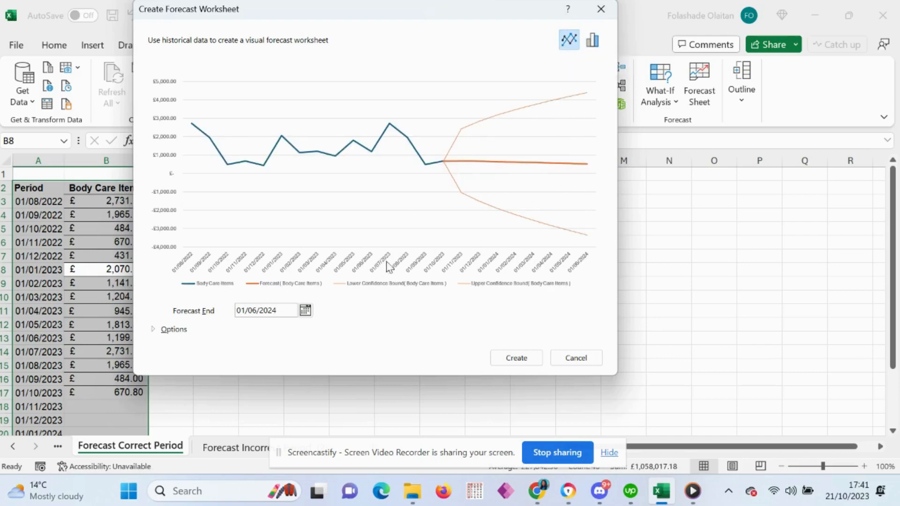
# Step: Recheck the forecast options and create the forecast worksheet with the line chart
pyautogui.click(153, 331)
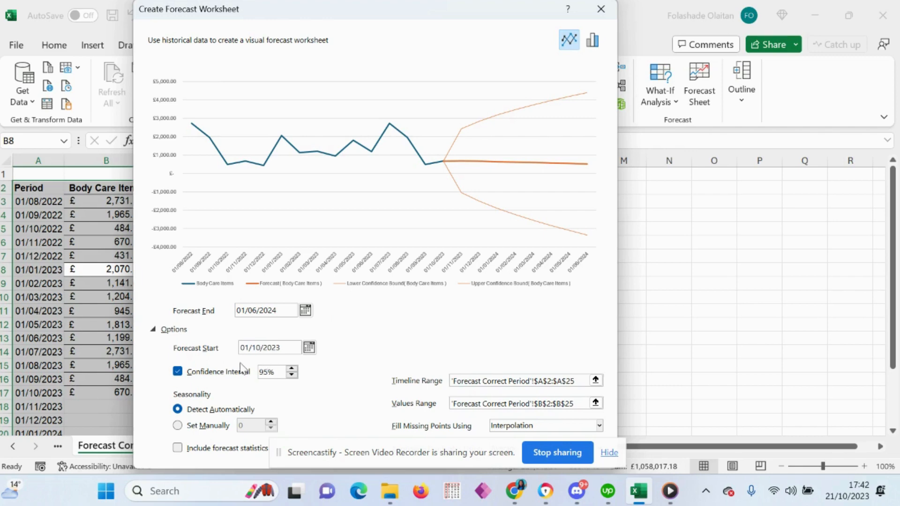
pyautogui.click(153, 330)
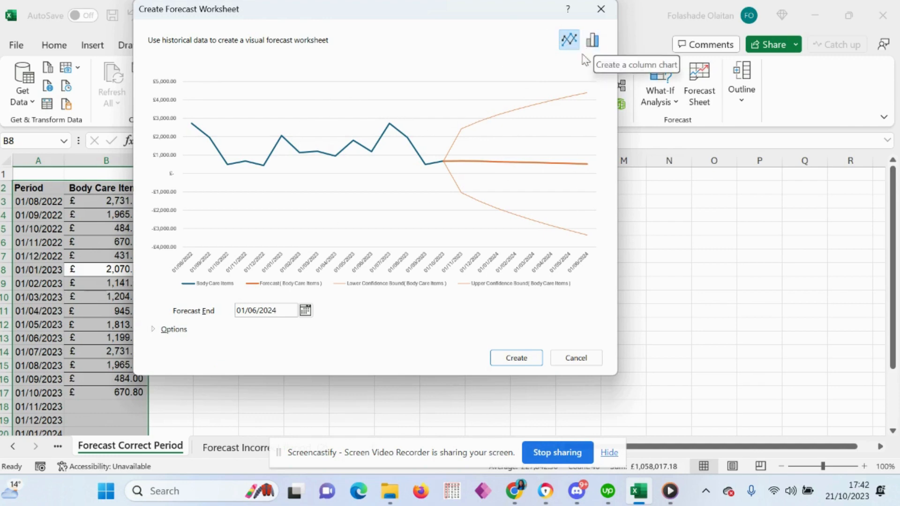
pyautogui.click(515, 359)
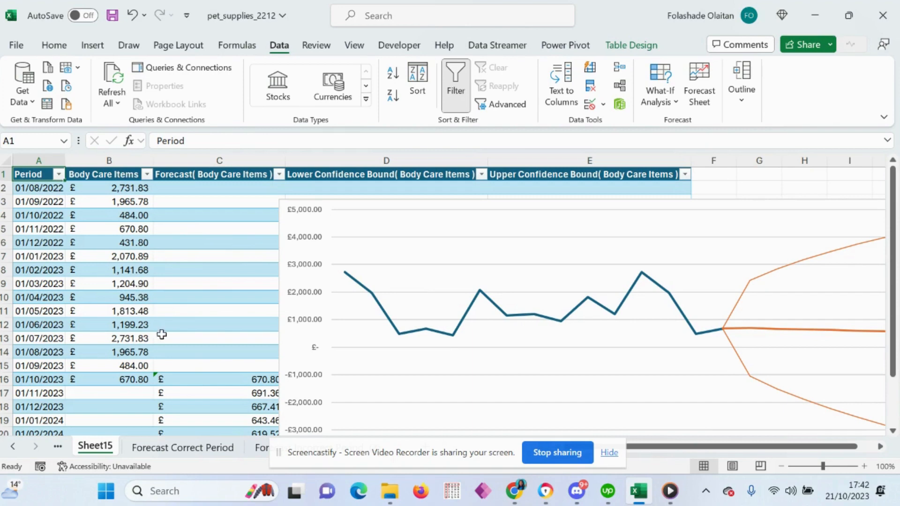
# Step: Delete the forecast line chart that covers the table on the new worksheet
pyautogui.click(388, 235)
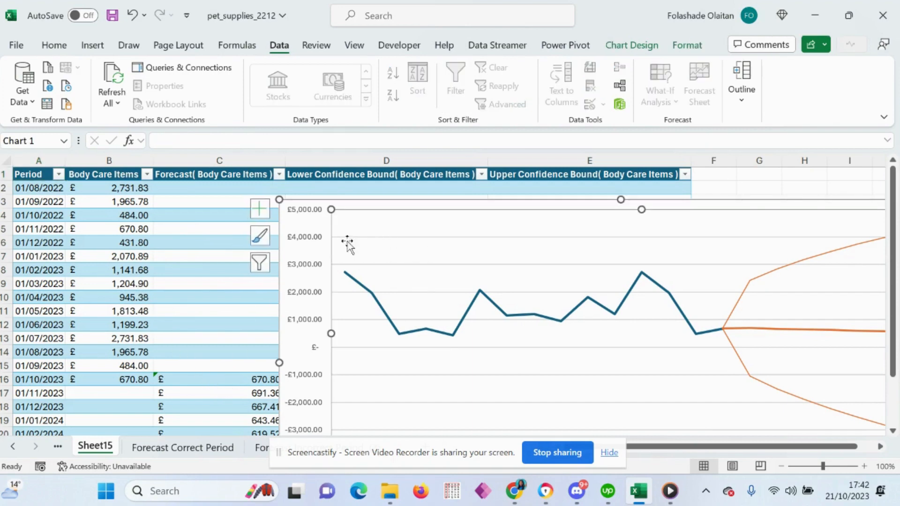
pyautogui.moveTo(241, 237); pyautogui.dragTo(242, 235)
pyautogui.moveTo(418, 255); pyautogui.dragTo(289, 191)
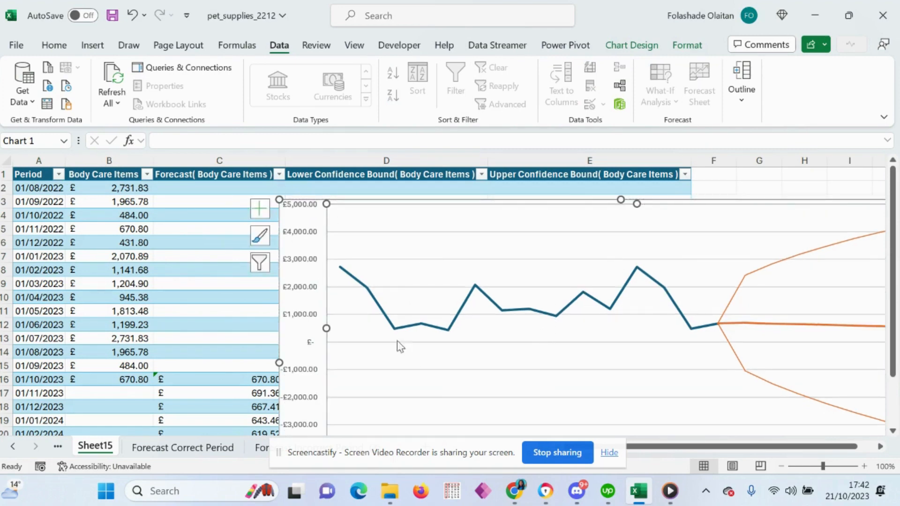
pyautogui.click(294, 351)
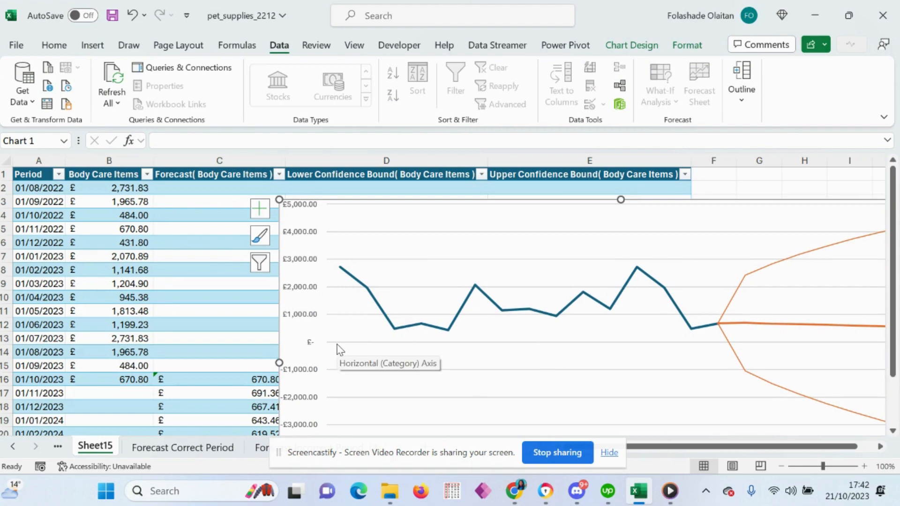
pyautogui.press('Delete')
# Step: Review the forecast table, comparing the historical rows from 01/08/2022 to 01/10/2023 with the forecast rows through 01/06/2024
pyautogui.scroll(-2, 335, 342)
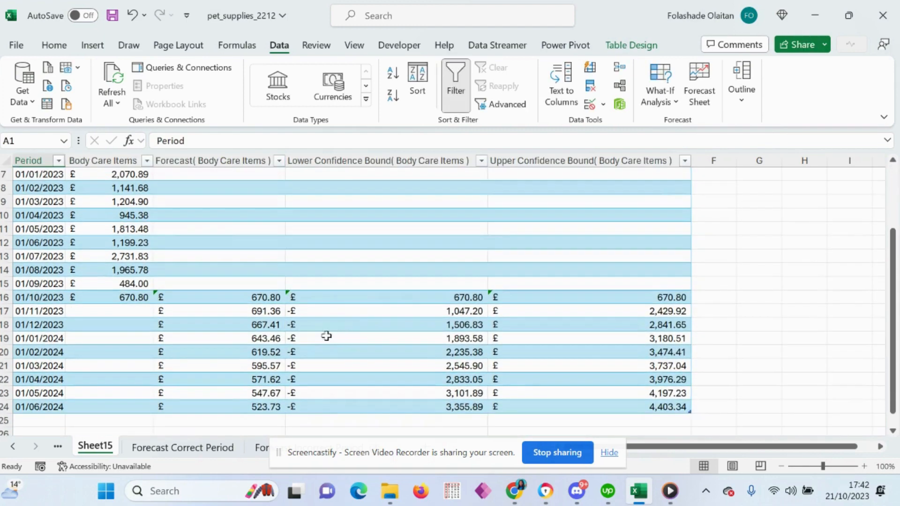
pyautogui.scroll(2, 75, 274)
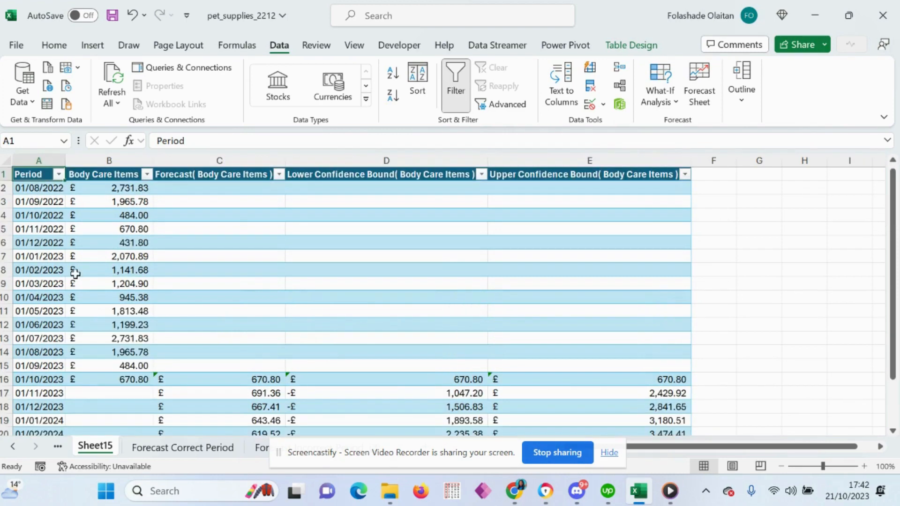
pyautogui.click(40, 189)
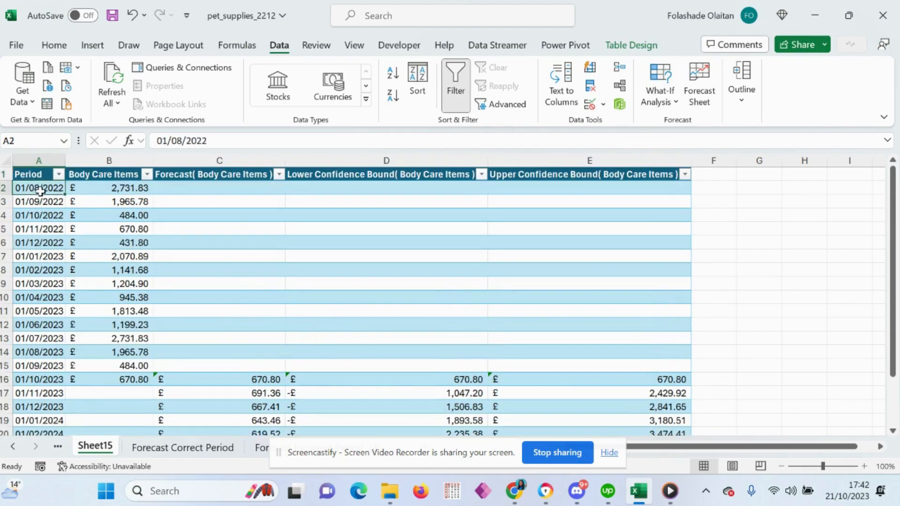
pyautogui.click(42, 380)
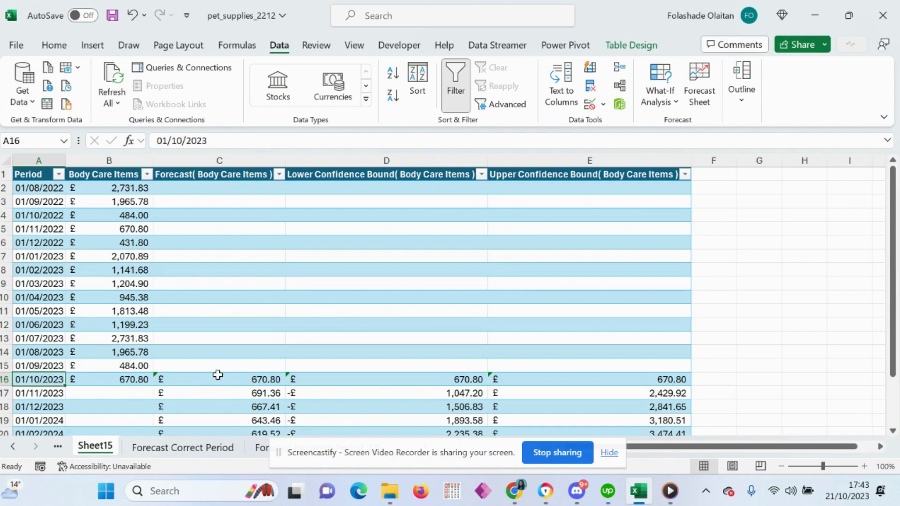
pyautogui.scroll(-1, 218, 375)
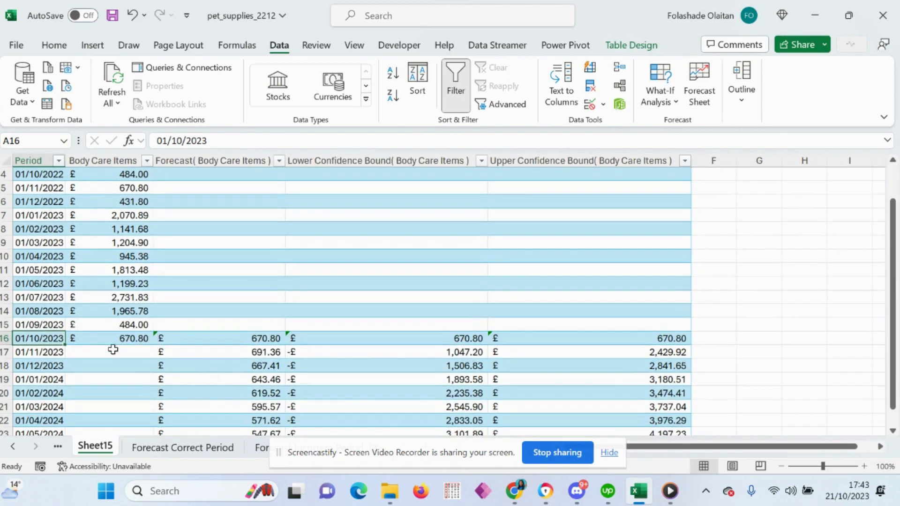
pyautogui.scroll(1, 253, 352)
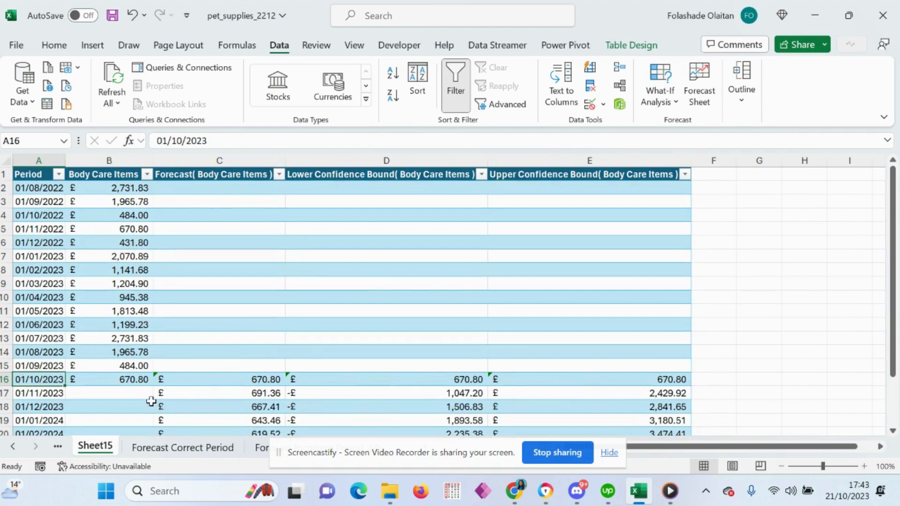
pyautogui.scroll(-1, 156, 383)
pyautogui.scroll(-1, 156, 384)
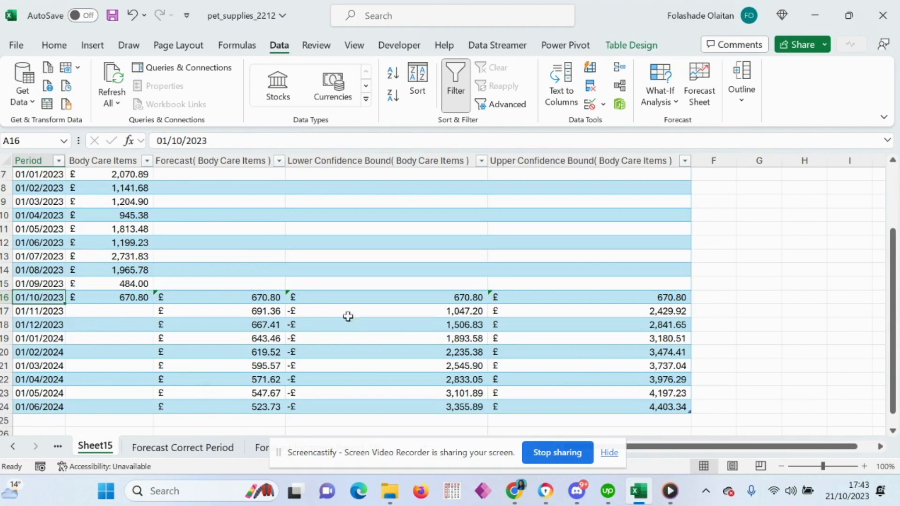
pyautogui.scroll(2, 295, 317)
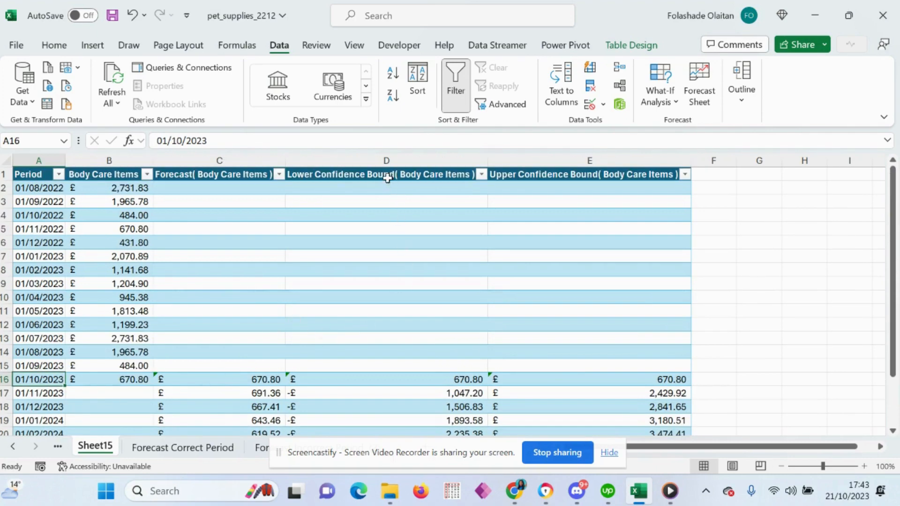
# Step: Examine the Forecast, Lower Confidence Bound and Upper Confidence Bound columns and their values for the forecast periods
pyautogui.click(383, 162)
pyautogui.click(200, 172)
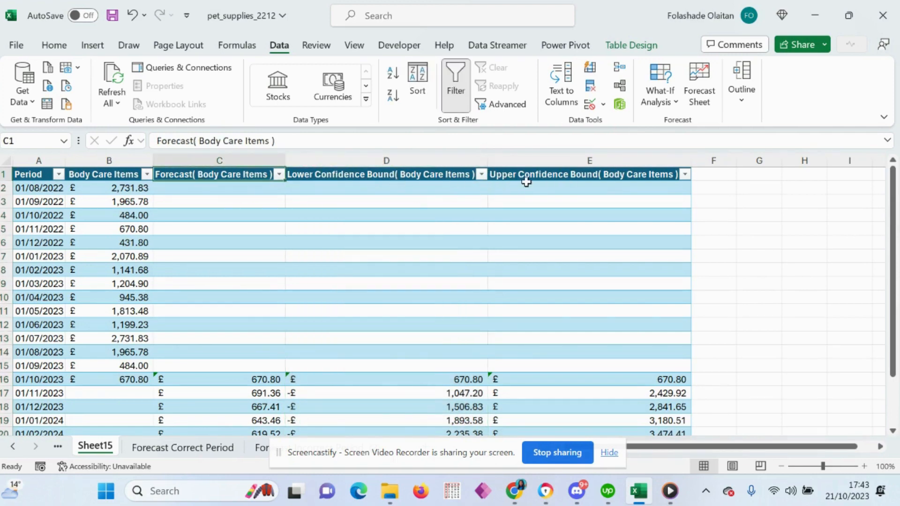
pyautogui.click(545, 177)
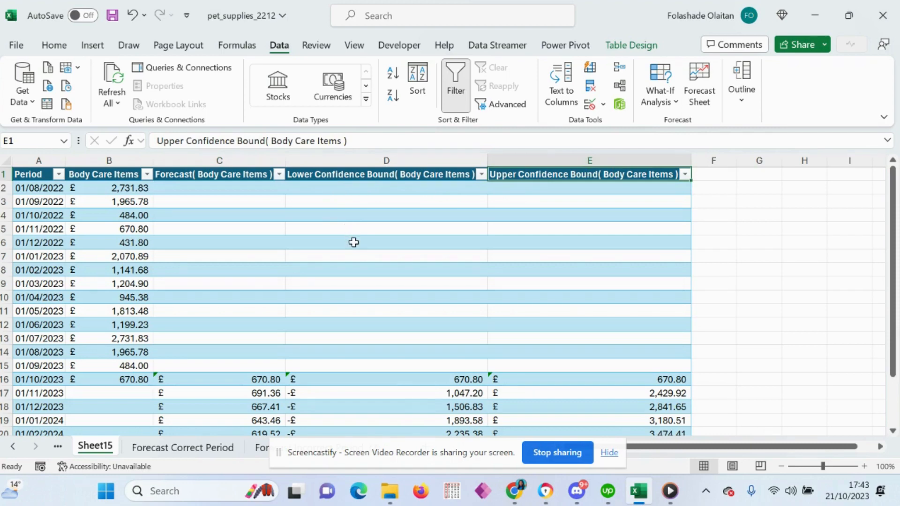
pyautogui.scroll(-2, 354, 243)
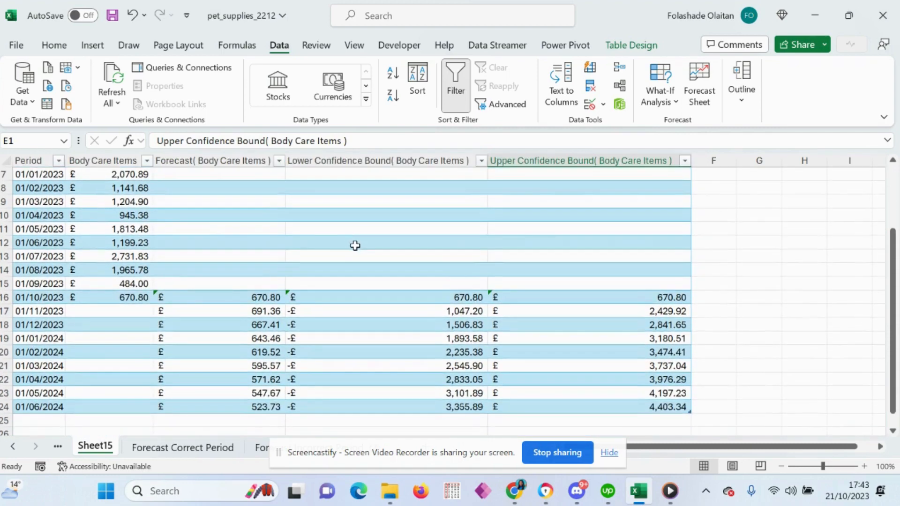
pyautogui.scroll(-1, 355, 246)
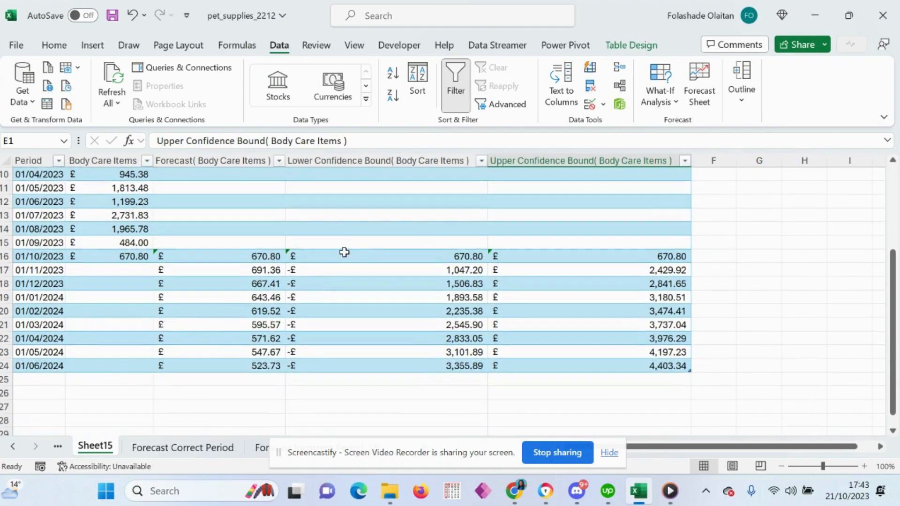
pyautogui.scroll(2, 272, 252)
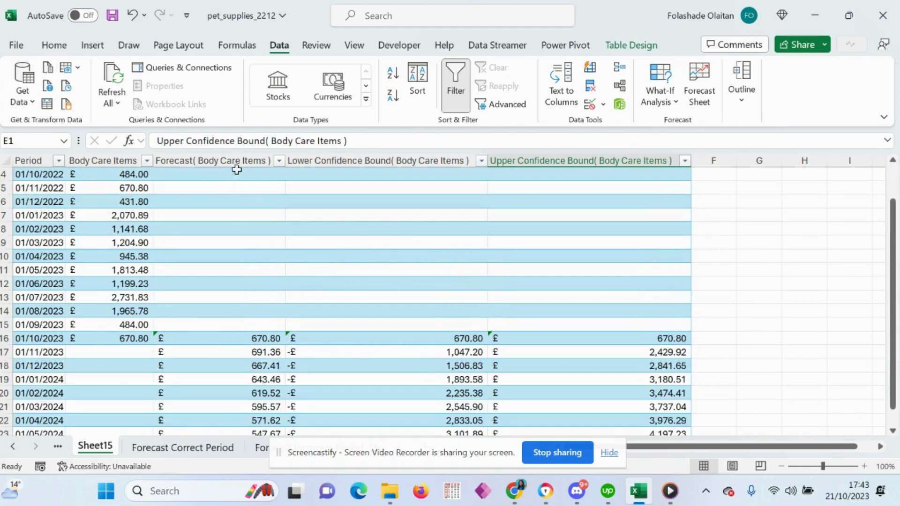
# Step: Inspect the forecast formula for 01/11/2023 in C17 and compare the forecast amounts with the historical ones
pyautogui.click(253, 354)
pyautogui.scroll(1, 418, 311)
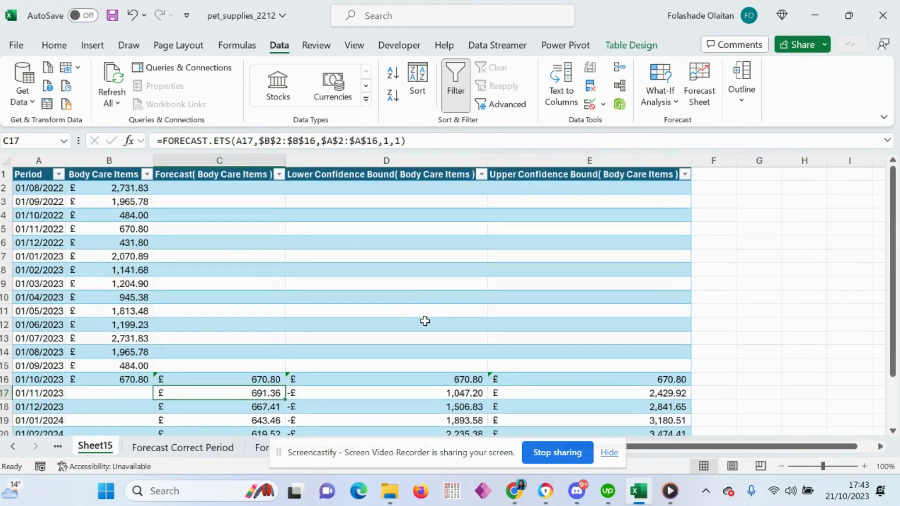
pyautogui.scroll(-2, 330, 341)
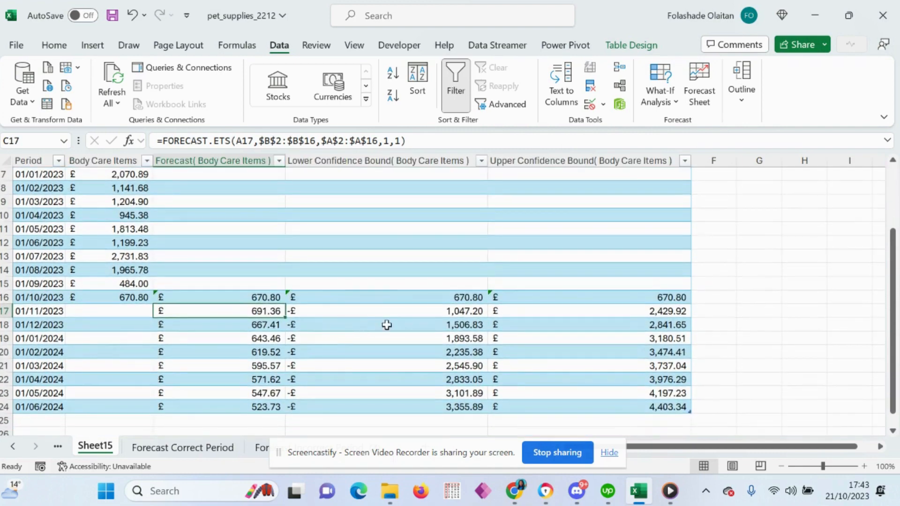
pyautogui.scroll(2, 386, 325)
pyautogui.scroll(-2, 346, 367)
pyautogui.scroll(2, 372, 331)
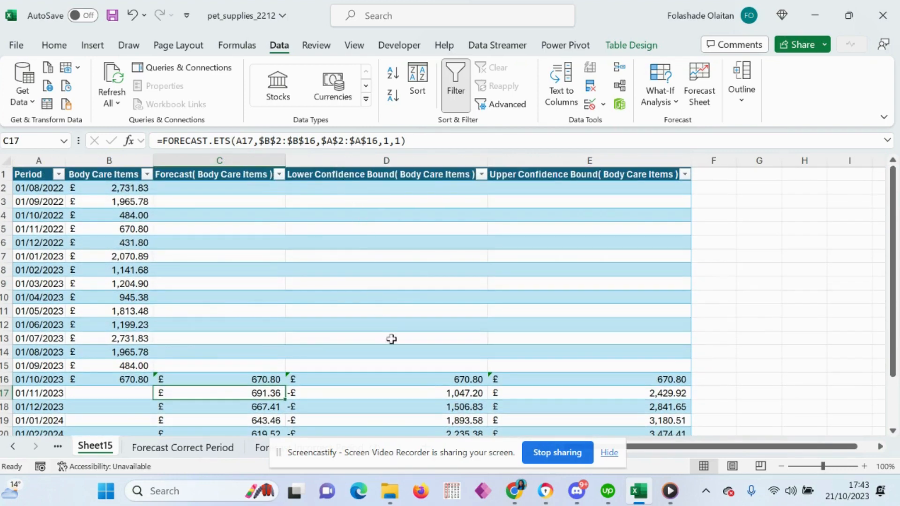
# Step: Inspect the lower bound formula in D17, the Upper Confidence Bound column, and the forecast formula for 01/01/2024 in C19
pyautogui.click(447, 396)
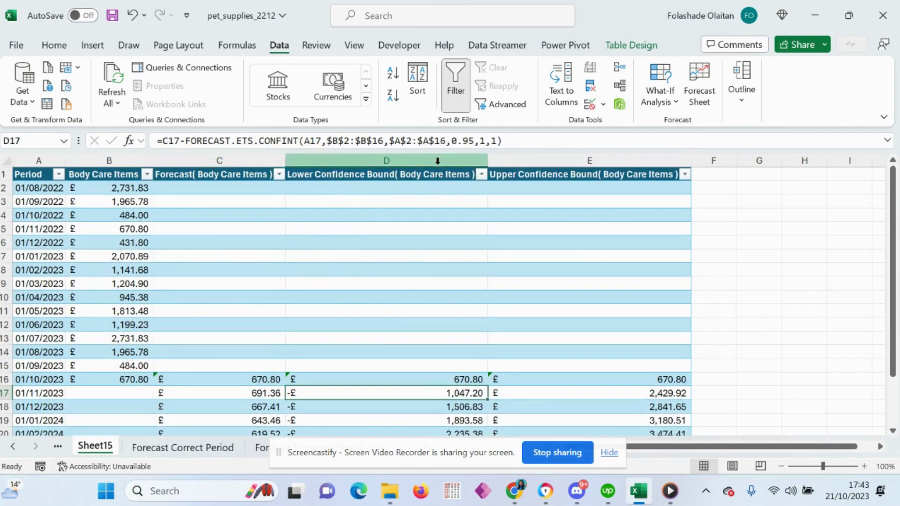
pyautogui.click(469, 160)
pyautogui.click(585, 156)
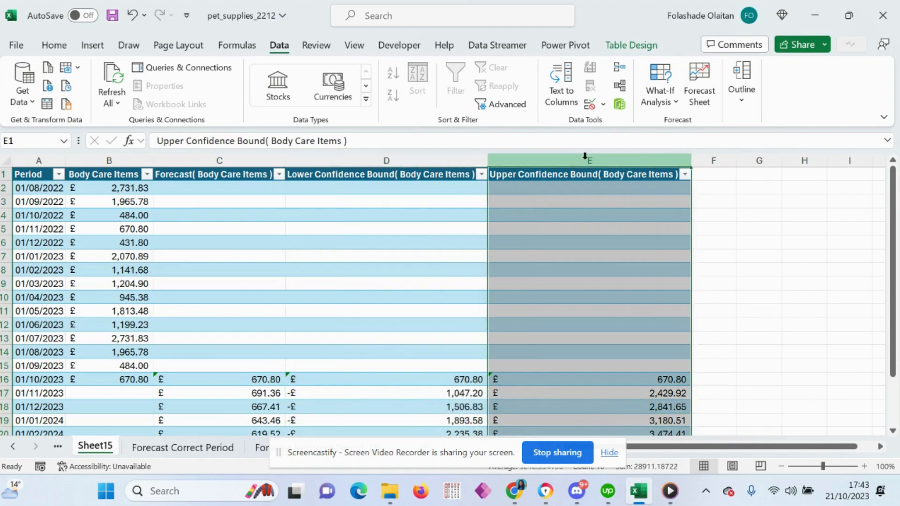
pyautogui.scroll(-1, 309, 355)
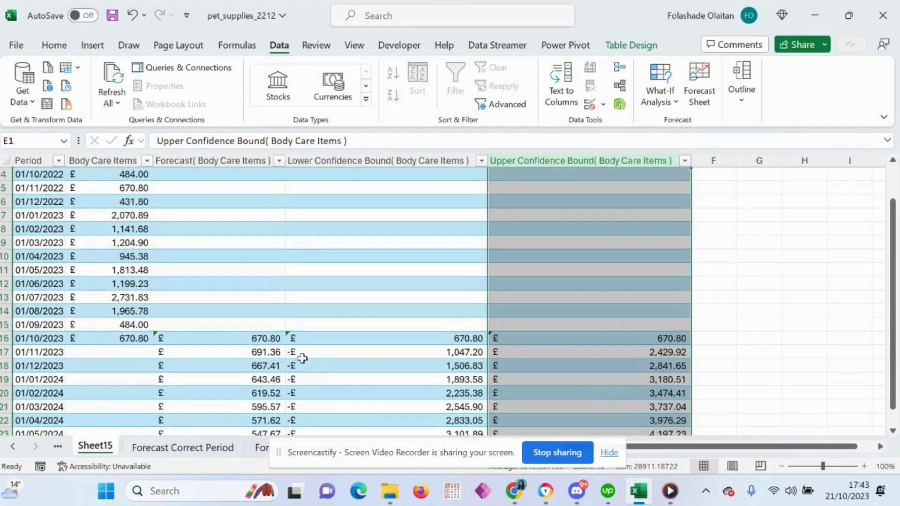
pyautogui.click(247, 380)
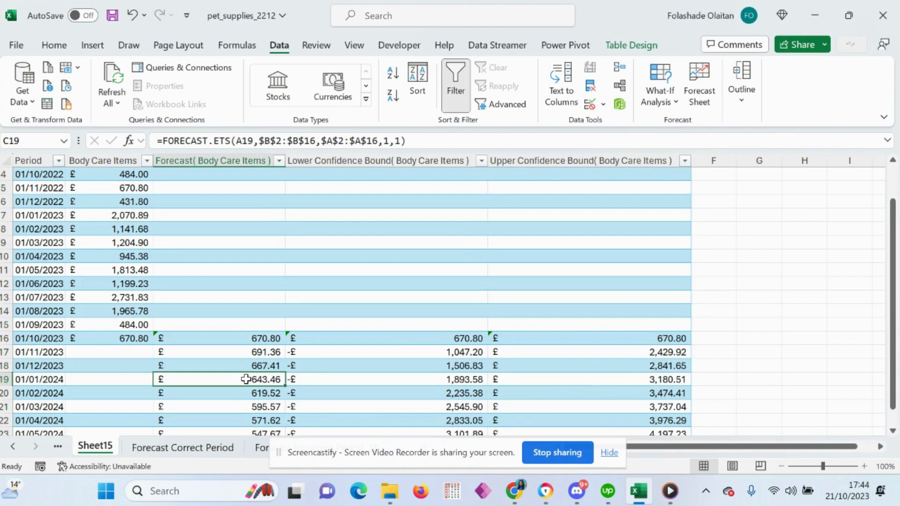
pyautogui.scroll(-2, 247, 379)
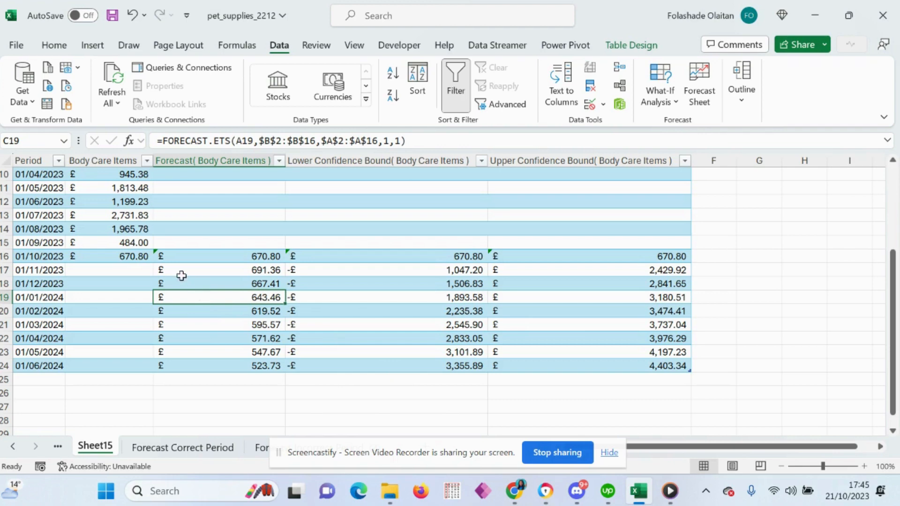
# Step: Review the monthly dates in the Period column of the forecast table, from 01/08/2022 through the forecast periods
pyautogui.moveTo(41, 228); pyautogui.dragTo(38, 303)
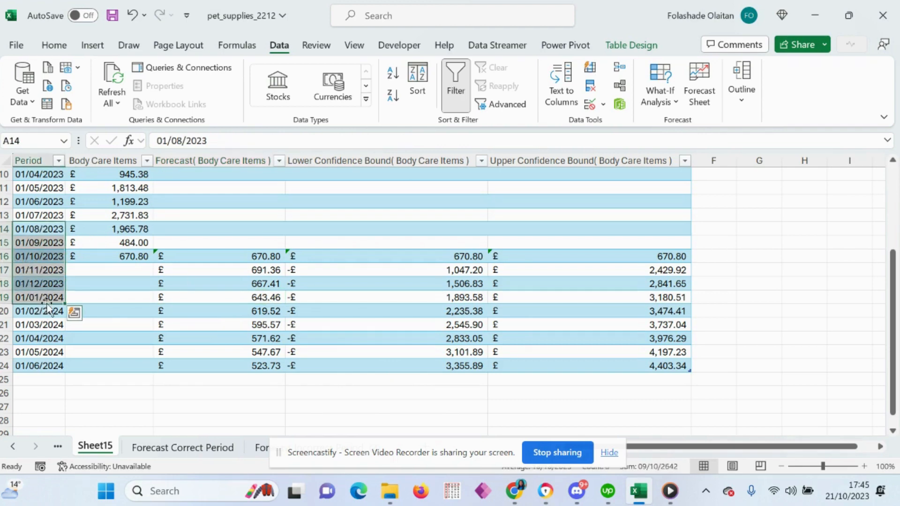
pyautogui.moveTo(41, 177); pyautogui.dragTo(21, 358)
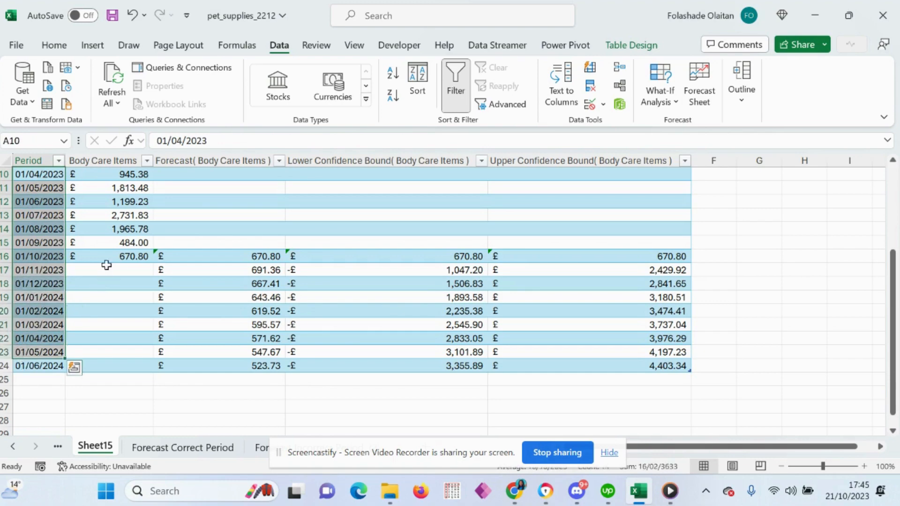
pyautogui.scroll(3, 36, 282)
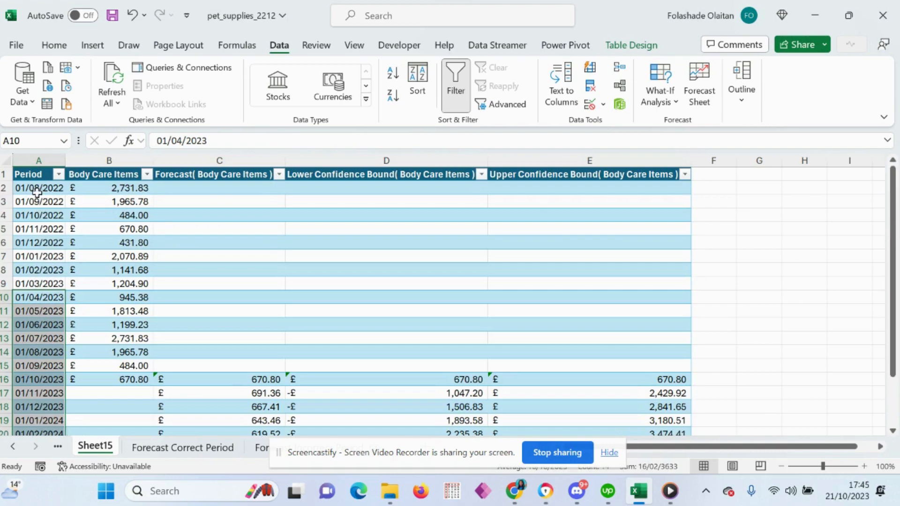
pyautogui.moveTo(31, 188); pyautogui.dragTo(28, 352)
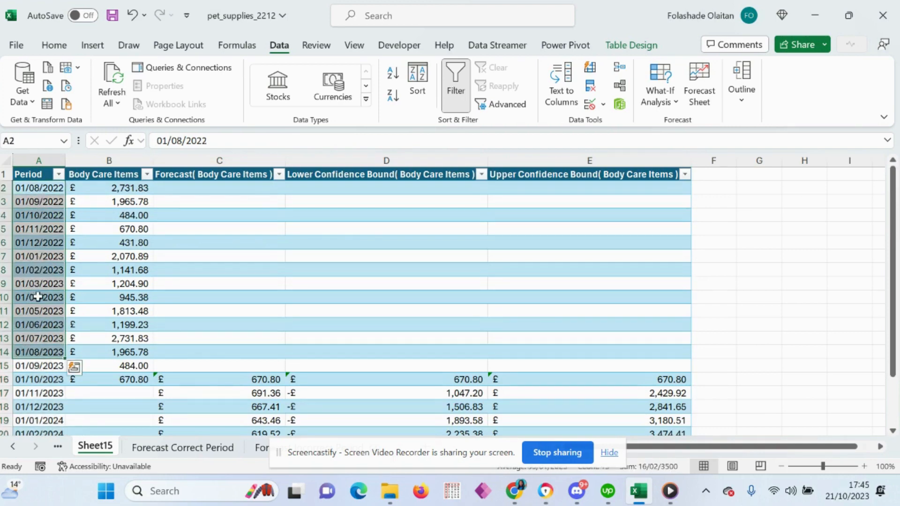
pyautogui.click(40, 390)
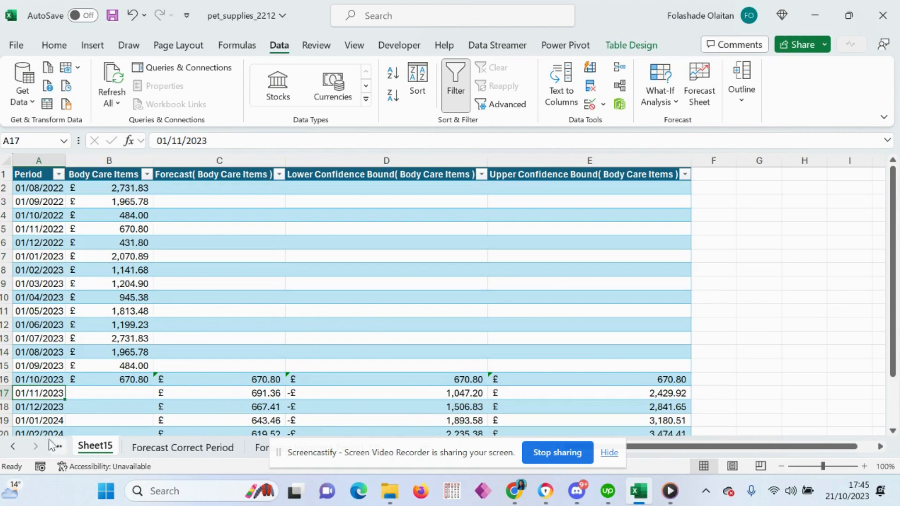
# Step: Go to the Forecast Incorrect Period sheet and look over its quarterly Body Care Items data
pyautogui.click(13, 448)
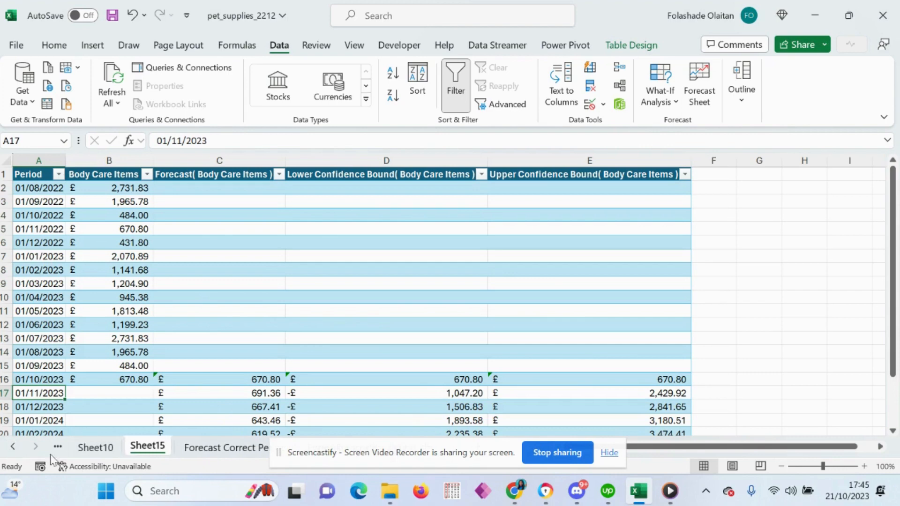
pyautogui.click(13, 447)
pyautogui.click(134, 448)
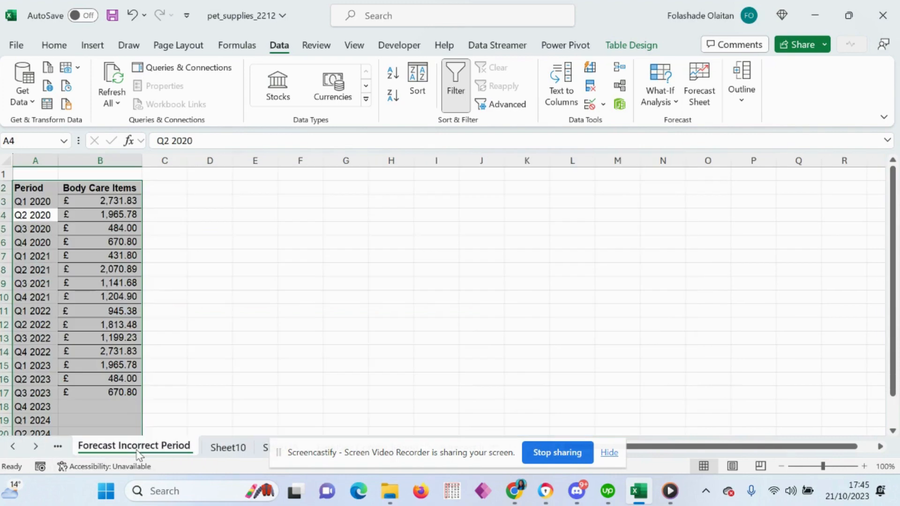
pyautogui.click(78, 273)
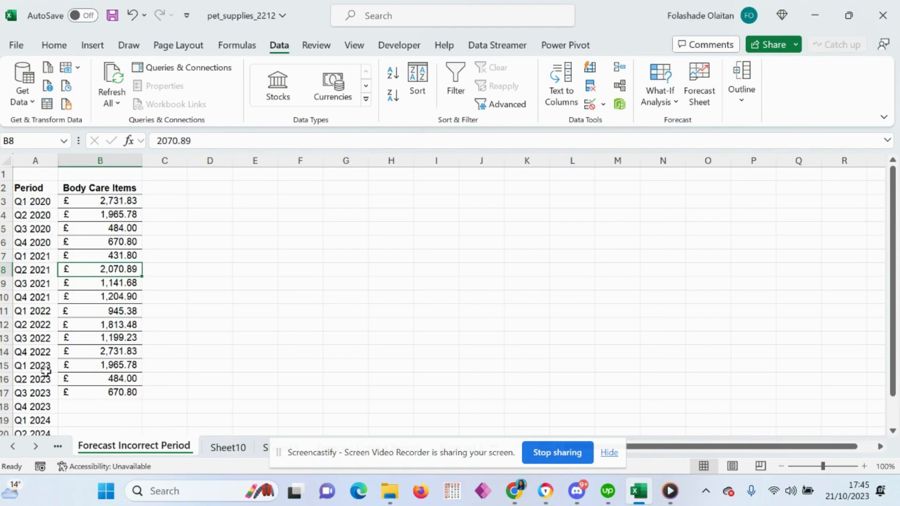
# Step: Try to create a forecast worksheet from the whole quarterly Period and Body Care Items range
pyautogui.click(55, 281)
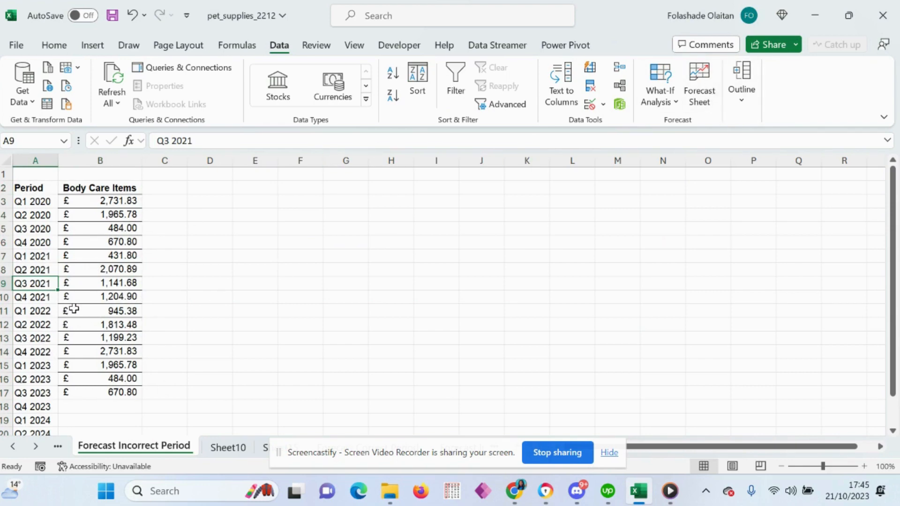
pyautogui.hotkey('ctrl', 'a')
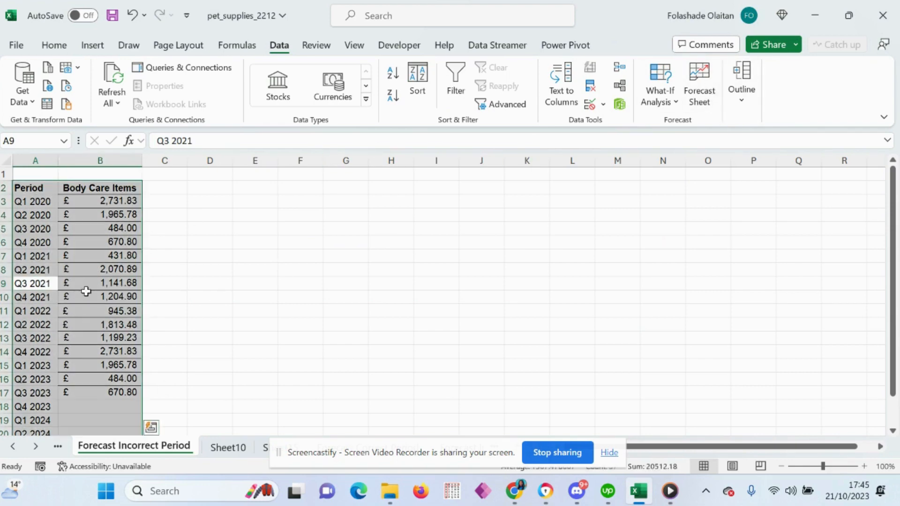
pyautogui.scroll(-4, 89, 297)
pyautogui.scroll(4, 89, 297)
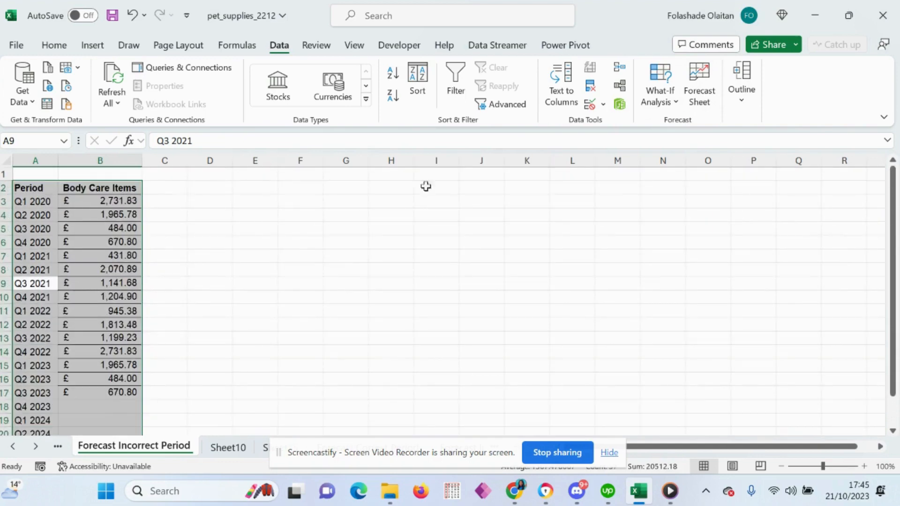
pyautogui.click(711, 85)
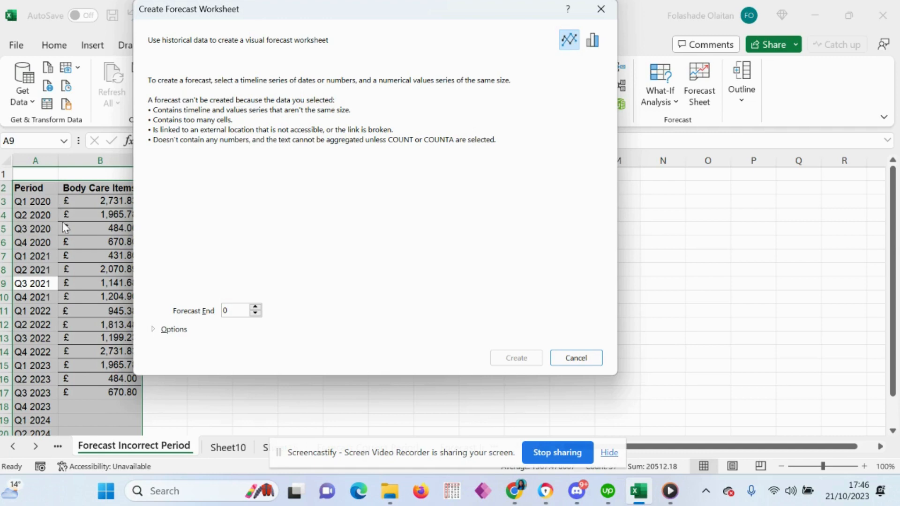
pyautogui.click(581, 359)
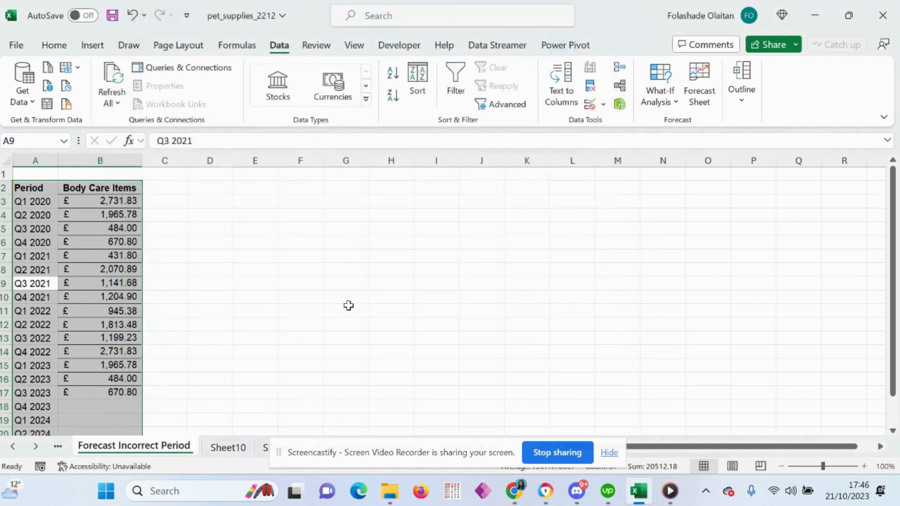
# Step: Examine the format of the quarter labels in the Period column, from Q1 2020 onwards, beside the Body Care Items amounts
pyautogui.click(54, 216)
pyautogui.click(42, 204)
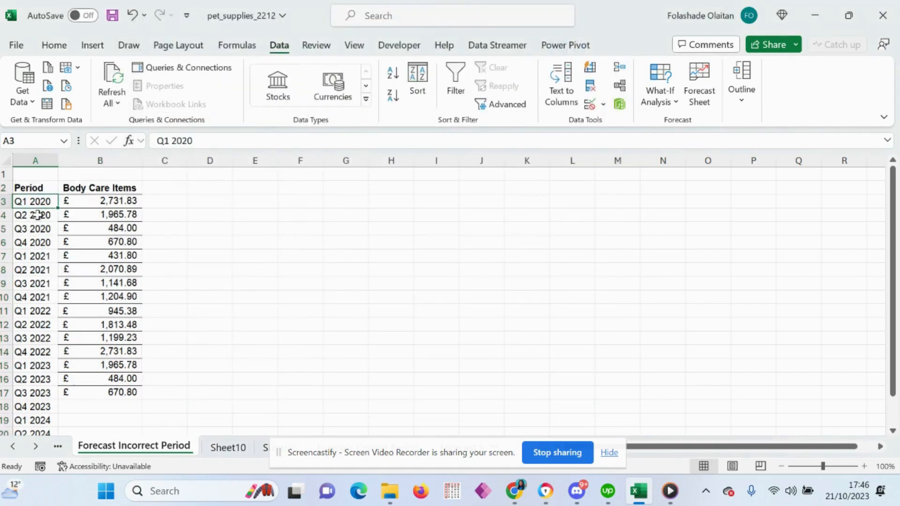
pyautogui.click(39, 215)
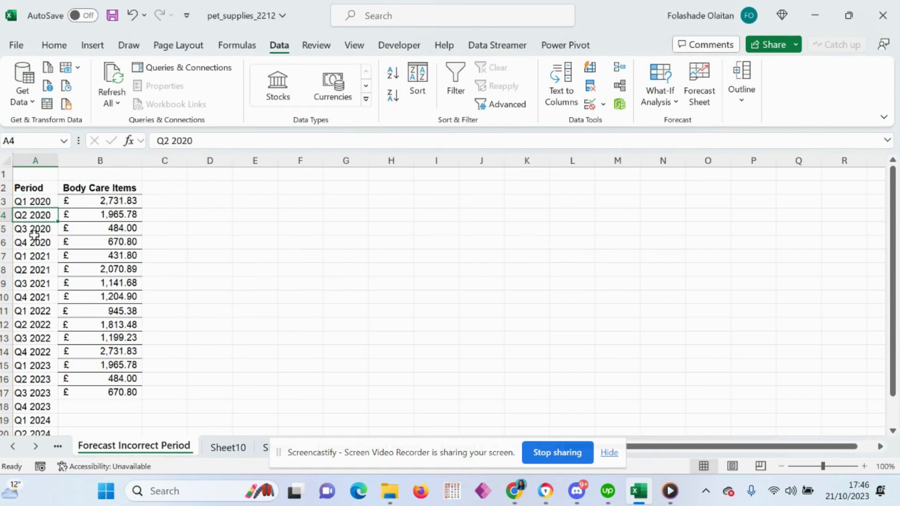
pyautogui.moveTo(34, 235); pyautogui.dragTo(35, 240)
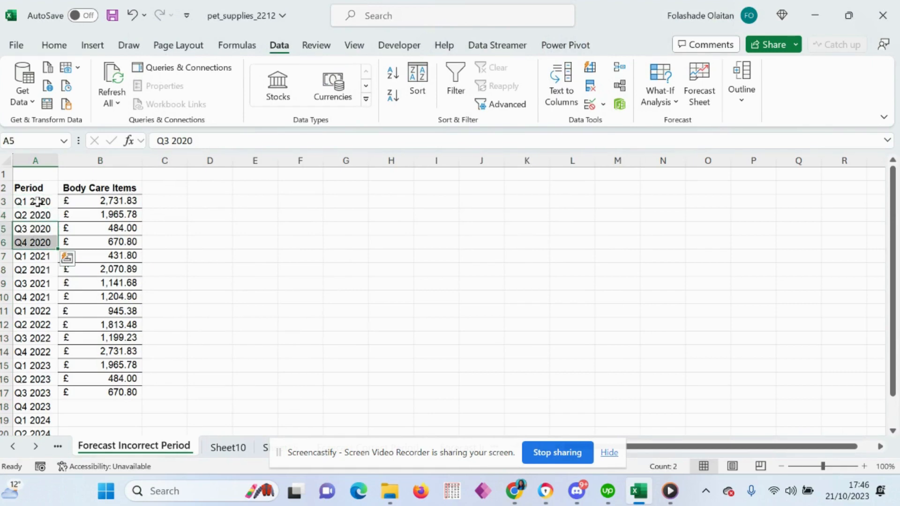
pyautogui.click(39, 202)
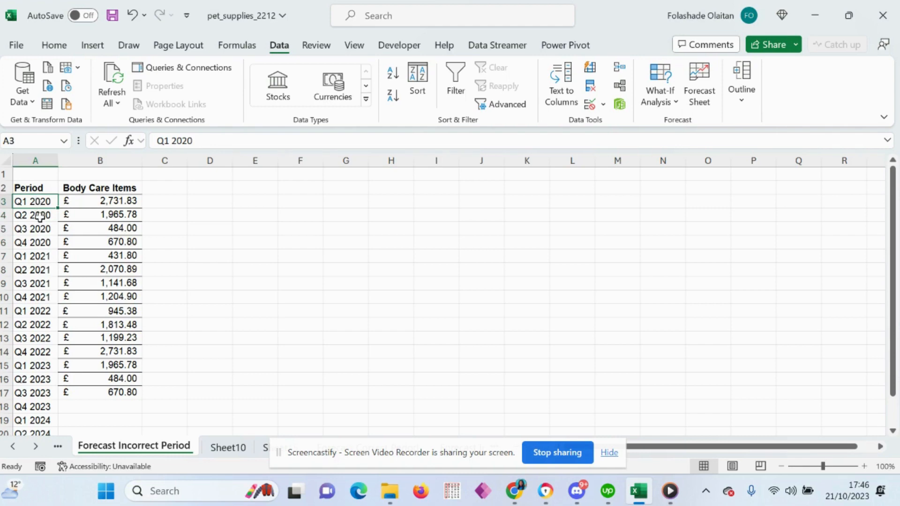
pyautogui.click(39, 216)
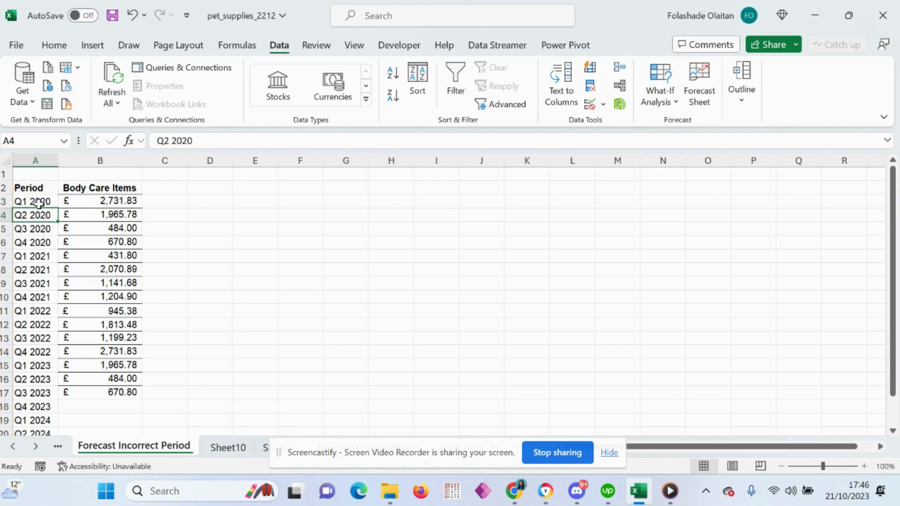
pyautogui.moveTo(37, 202); pyautogui.dragTo(35, 256)
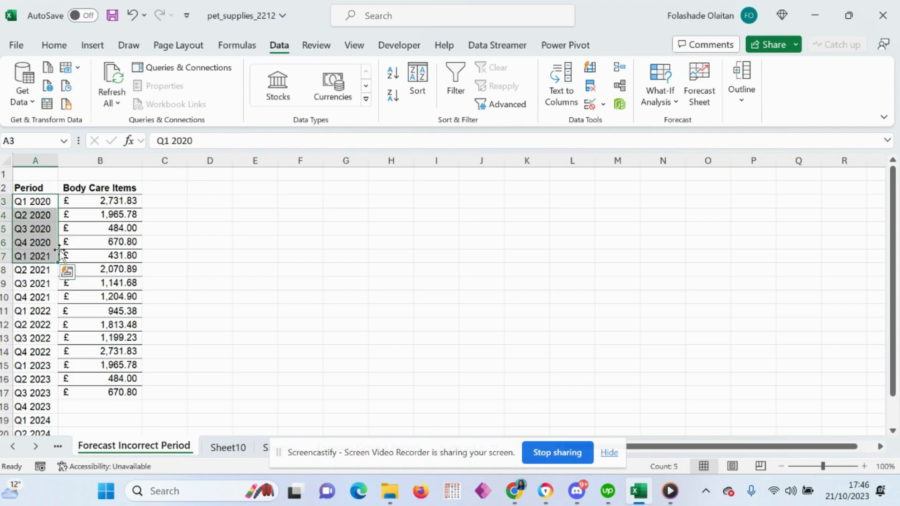
pyautogui.click(34, 280)
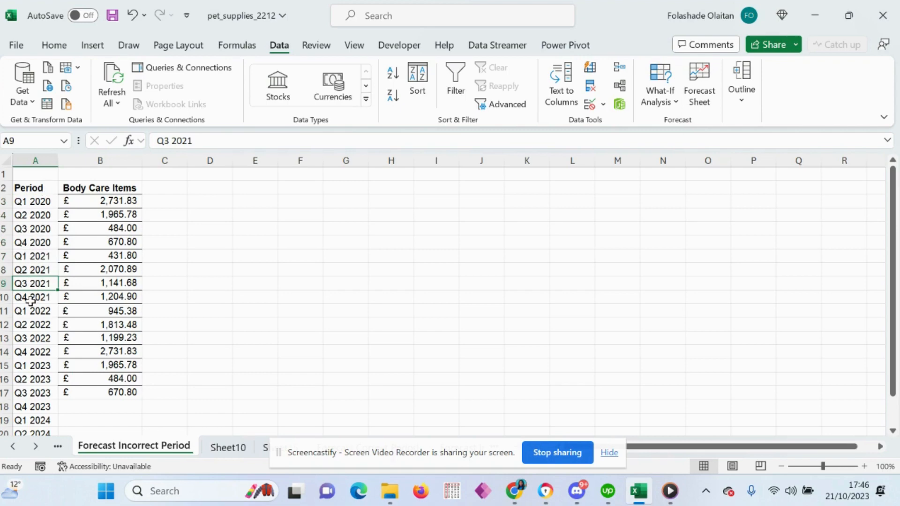
pyautogui.click(81, 324)
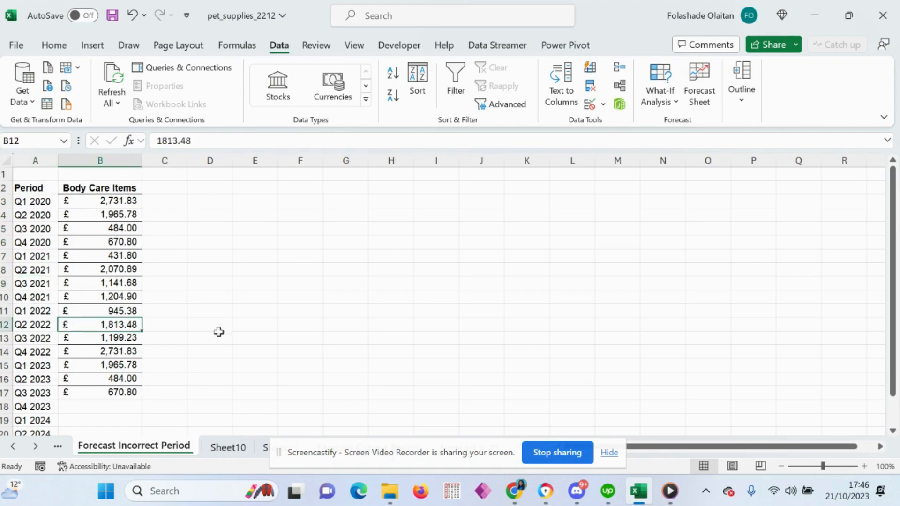